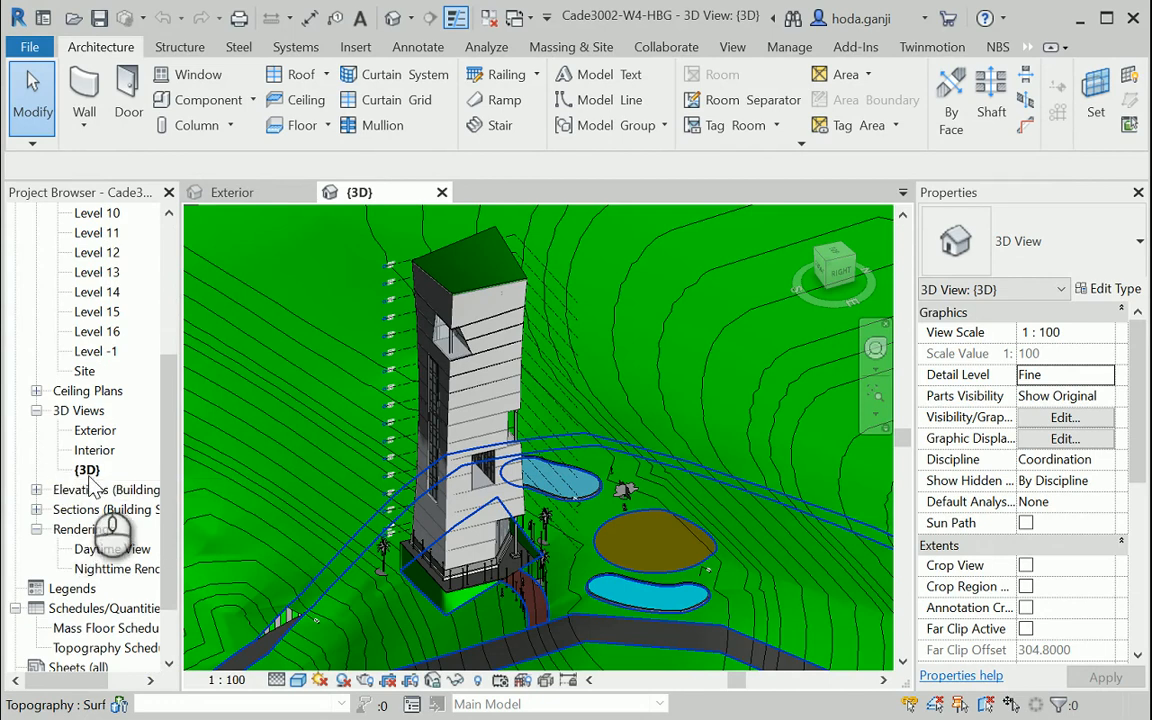
- Duplicate the {3D} view from the Project Browser
right_click(87, 469)
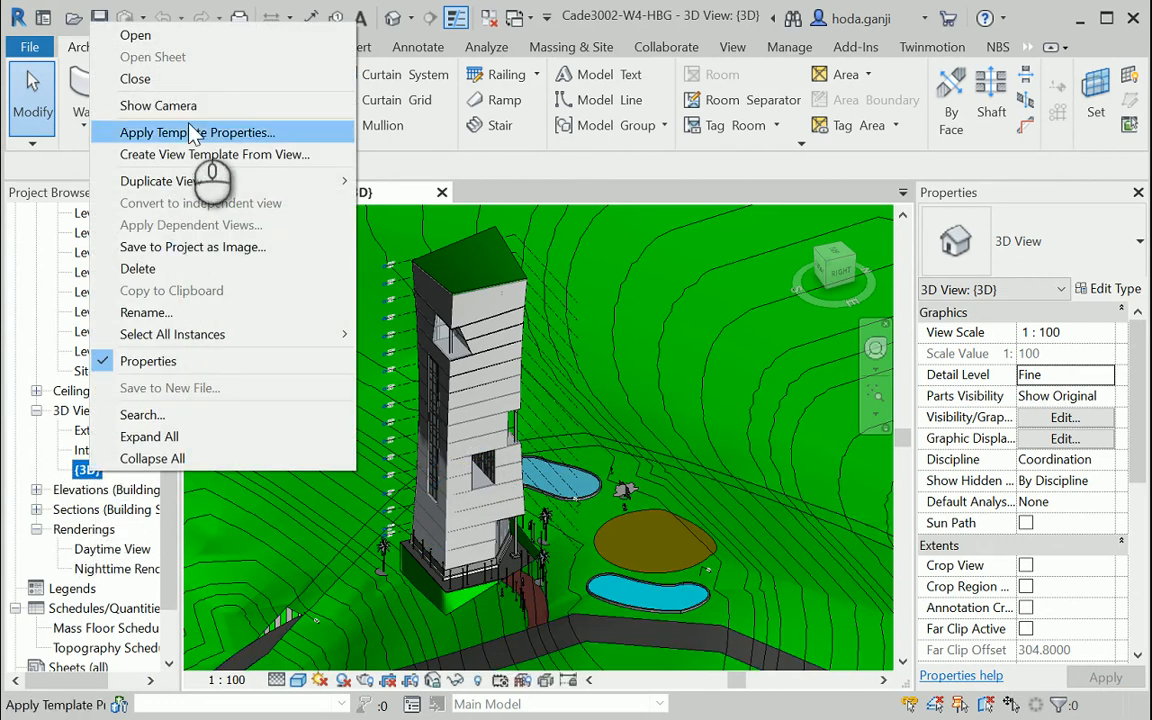
click(188, 181)
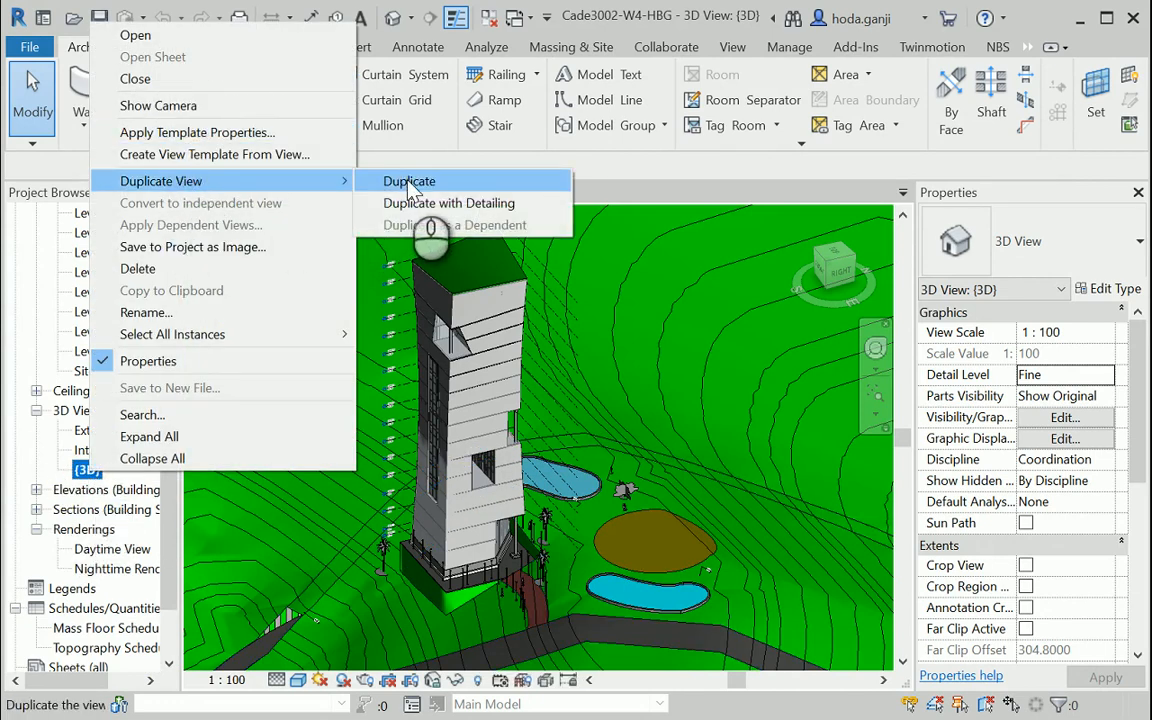
click(415, 203)
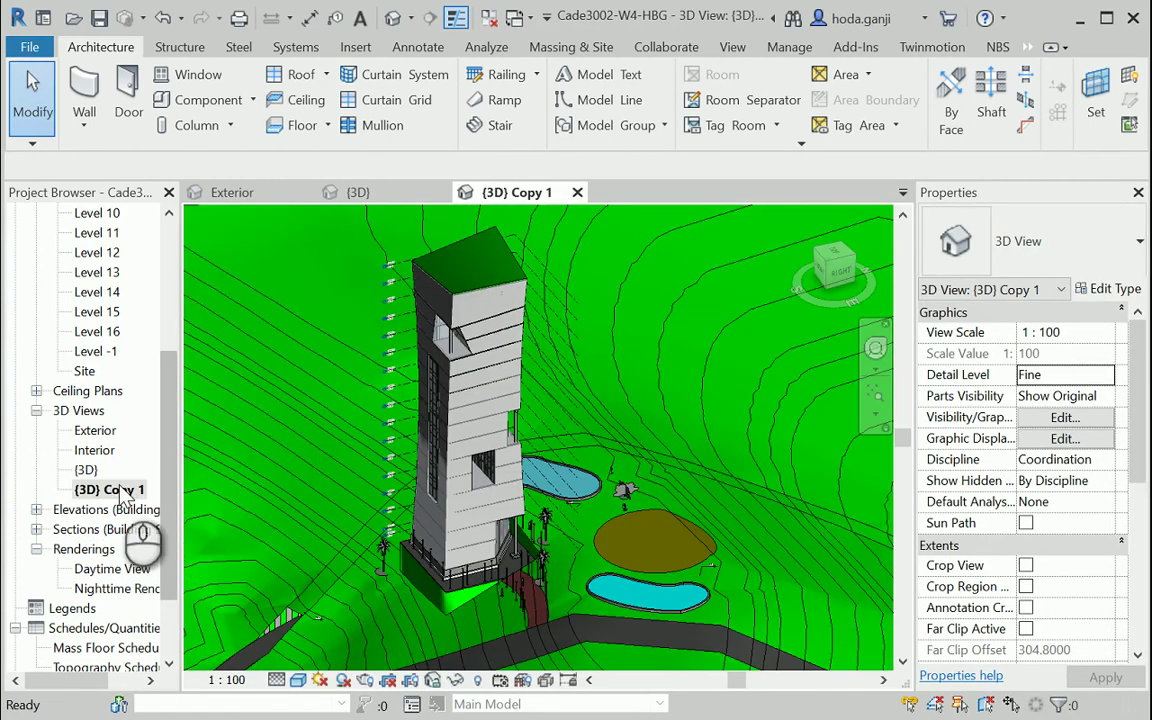
- Rename the copied view to 3D-Exploded
right_click(118, 489)
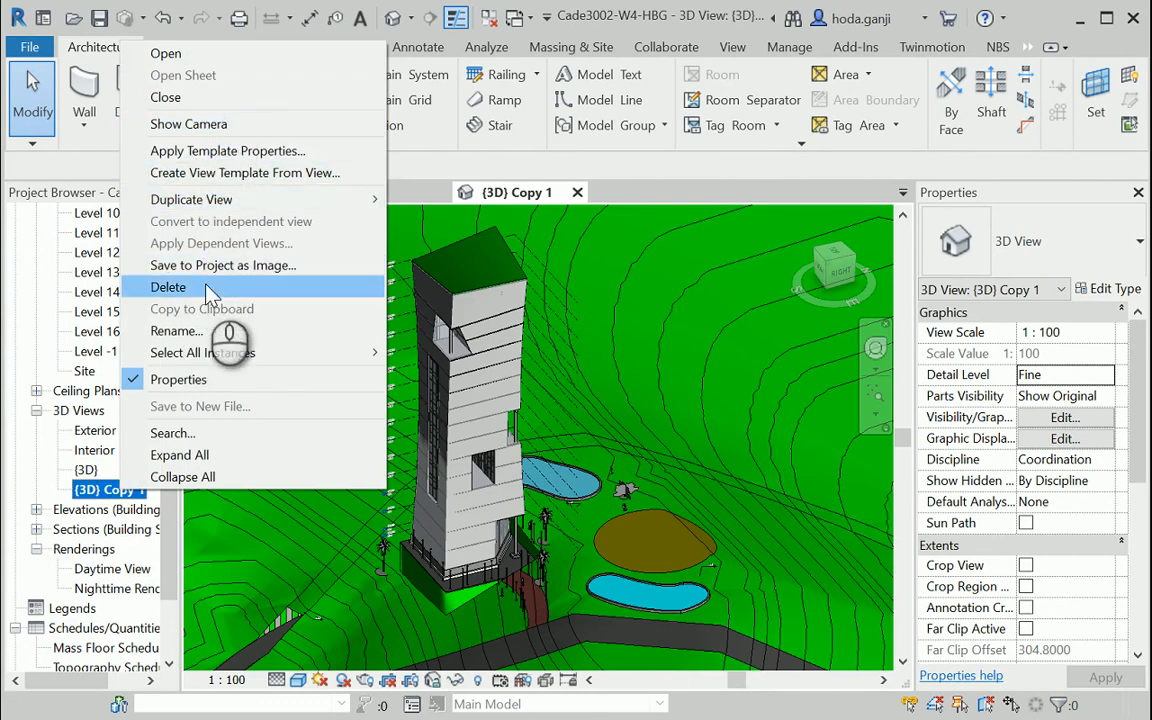
click(200, 331)
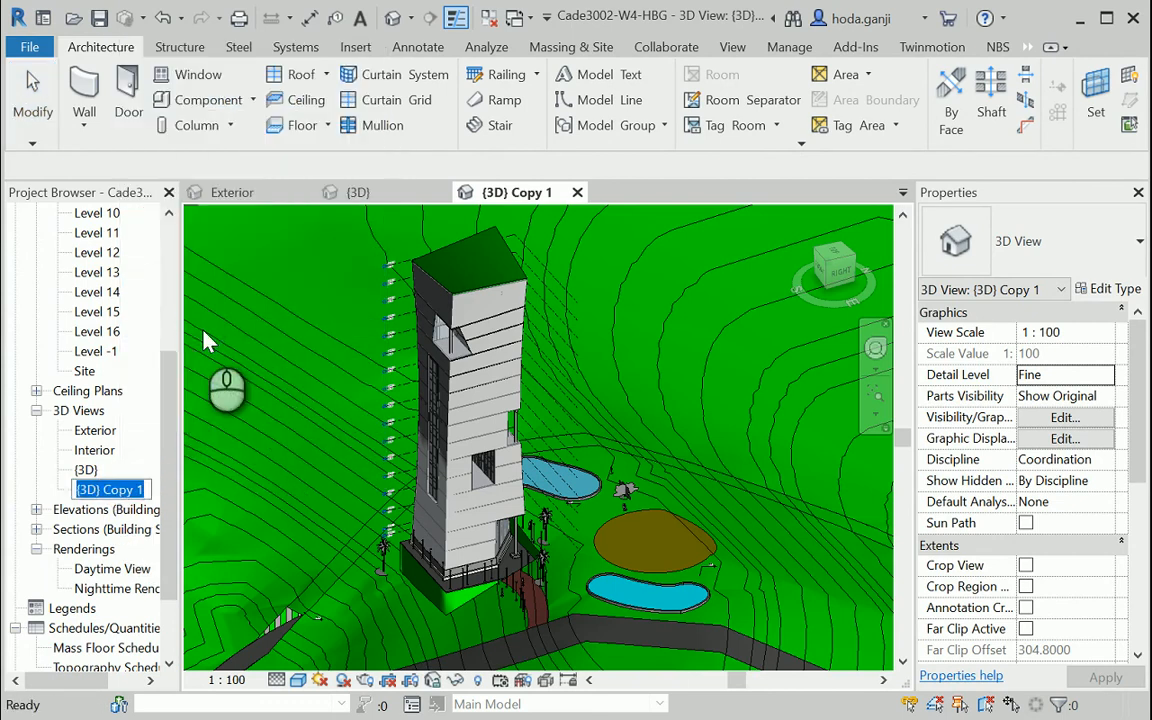
text(3D-E)
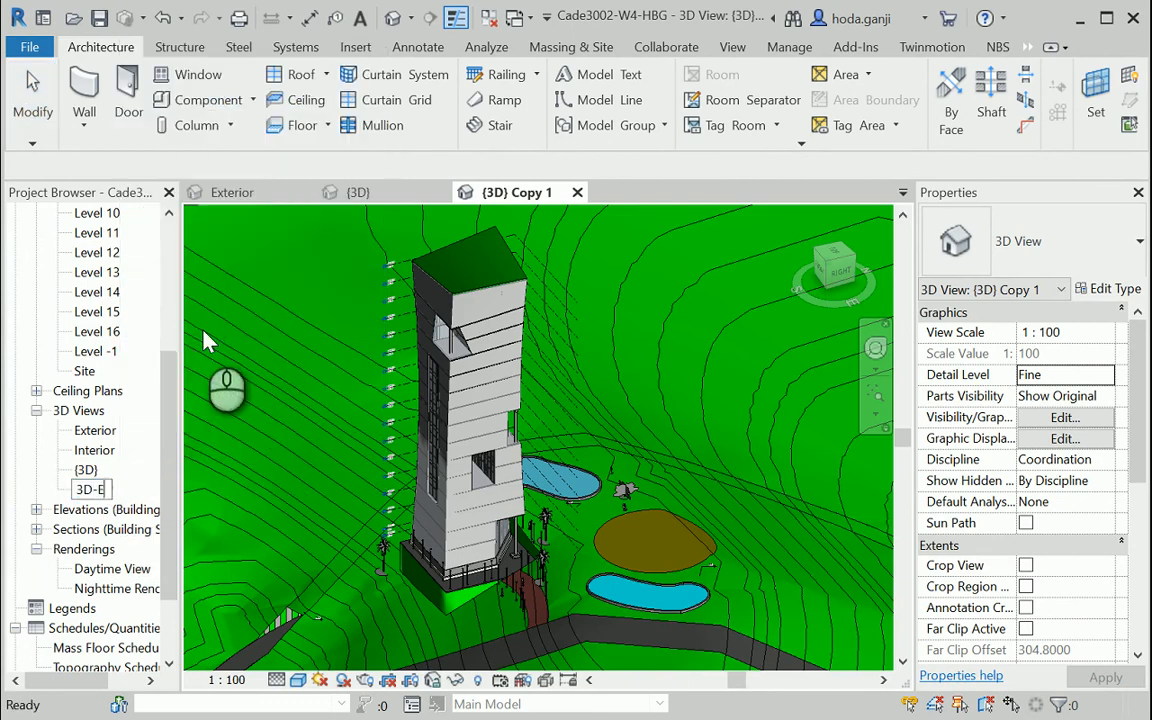
text(xploded)
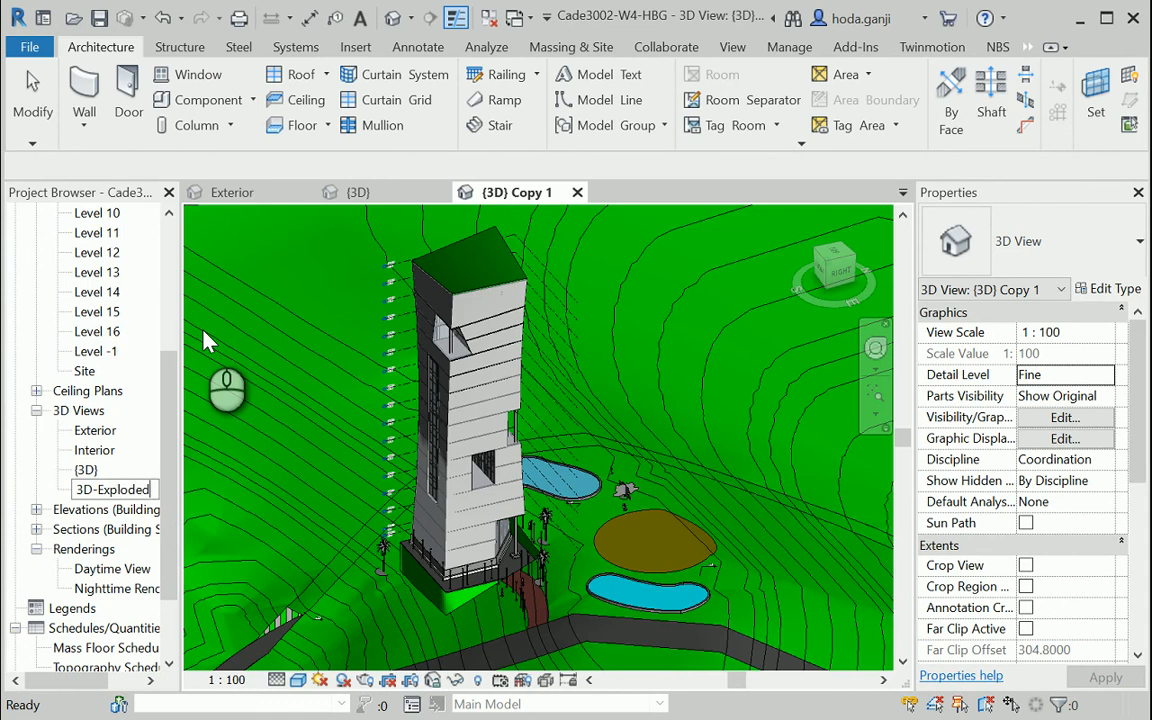
key(Return)
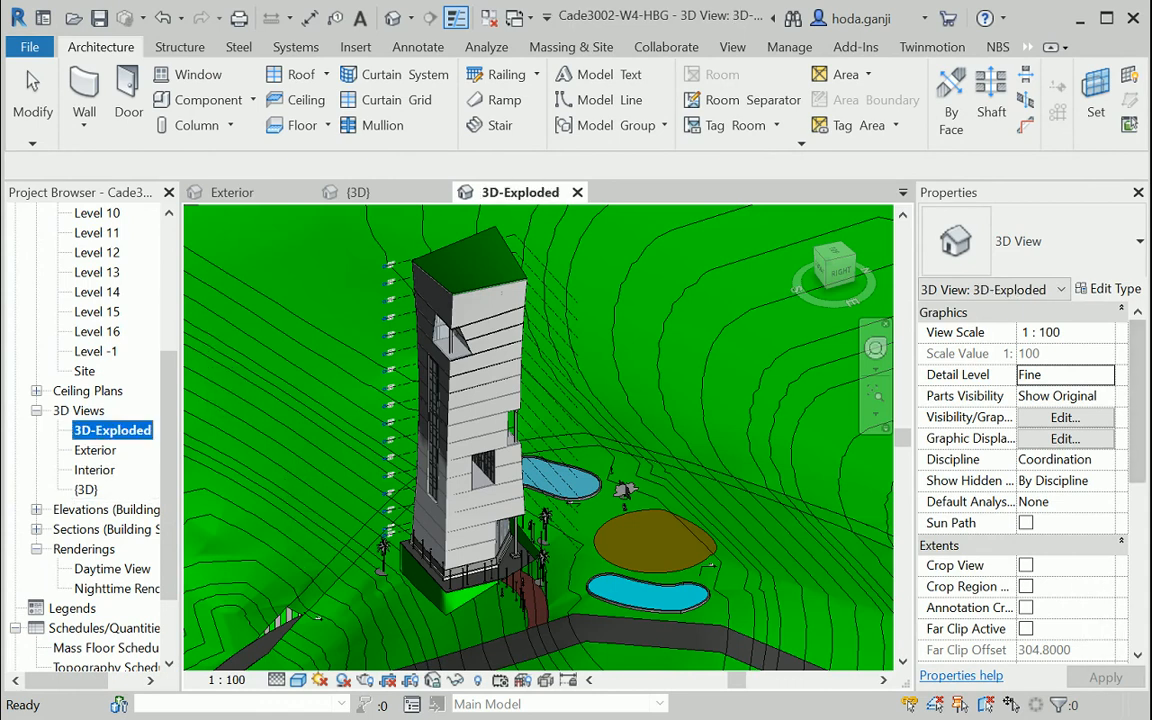
scroll(443, 338, down, 1)
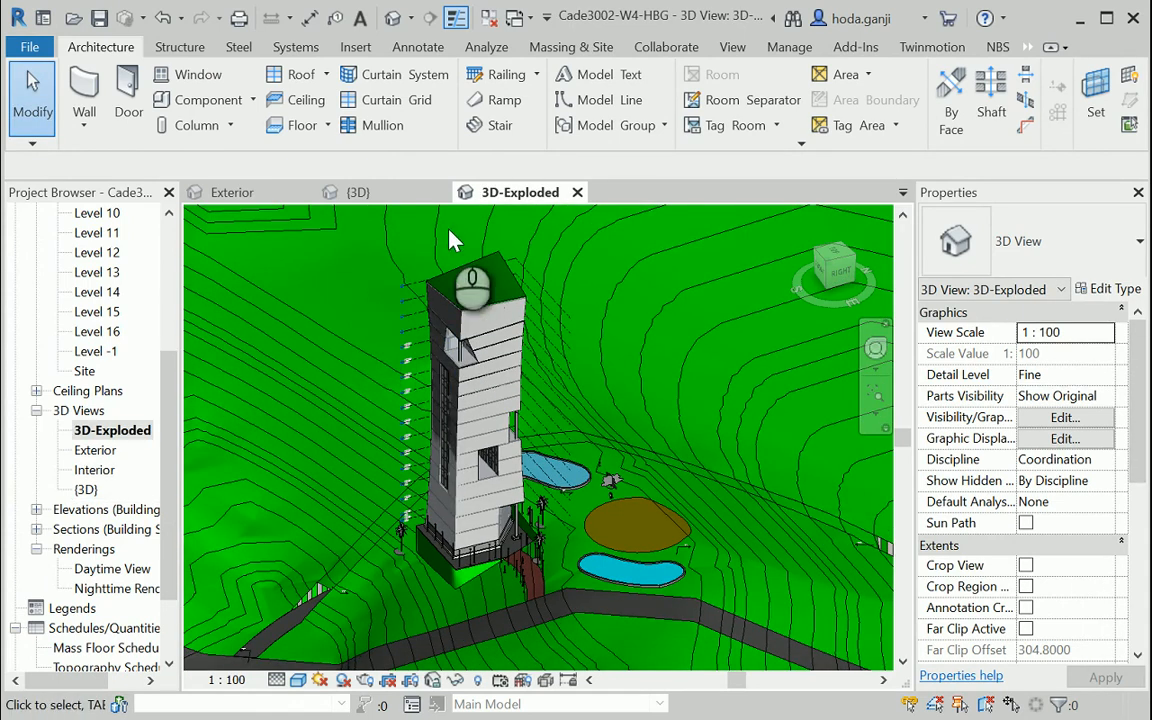
scroll(533, 258, up, 2)
scroll(514, 300, up, 2)
scroll(500, 420, up, 2)
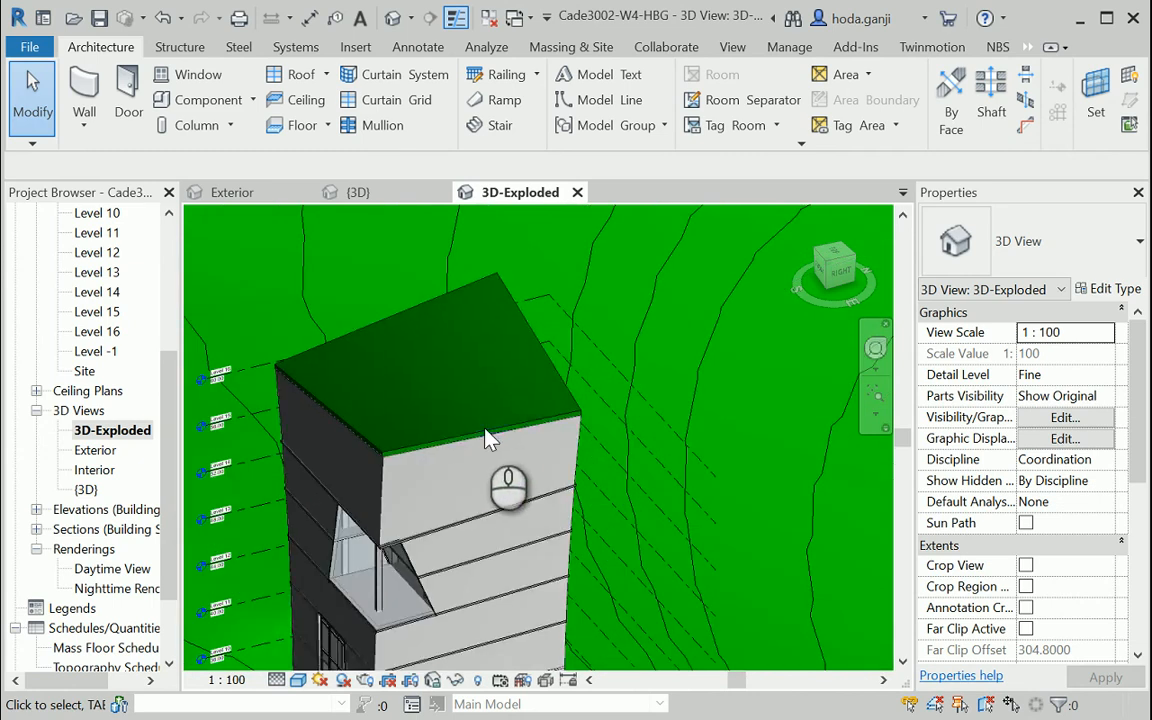
- Displace the tower roof straight up about 8.8 units in this view only
click(484, 442)
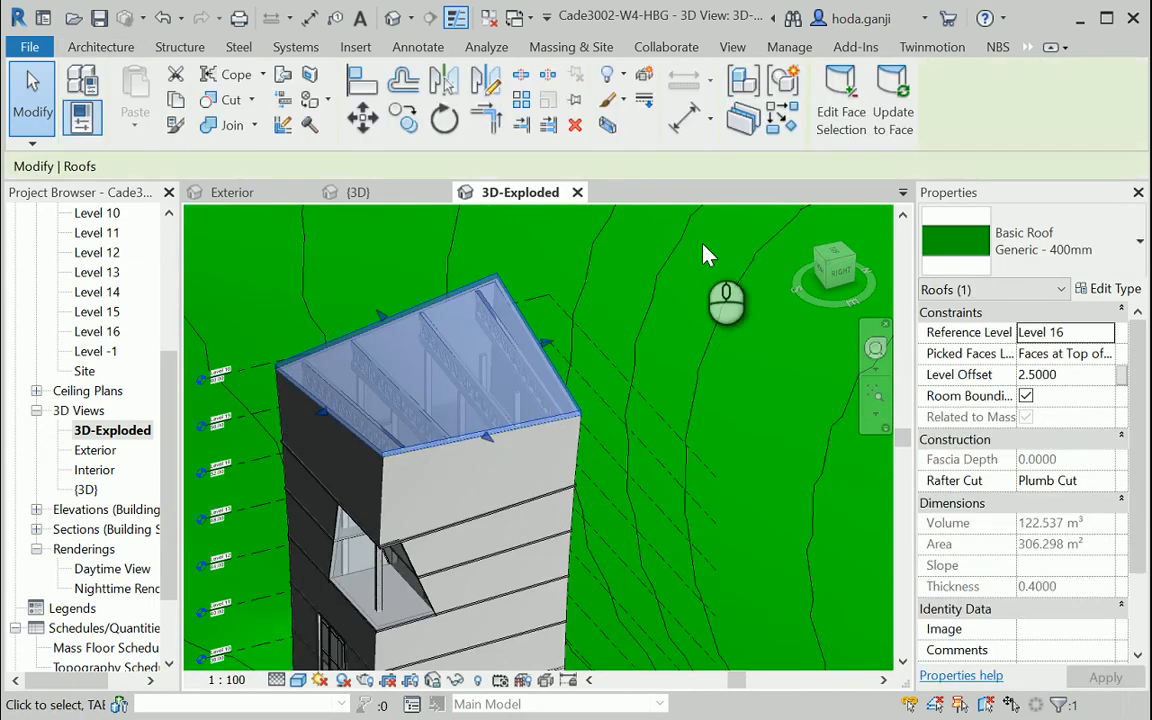
click(645, 83)
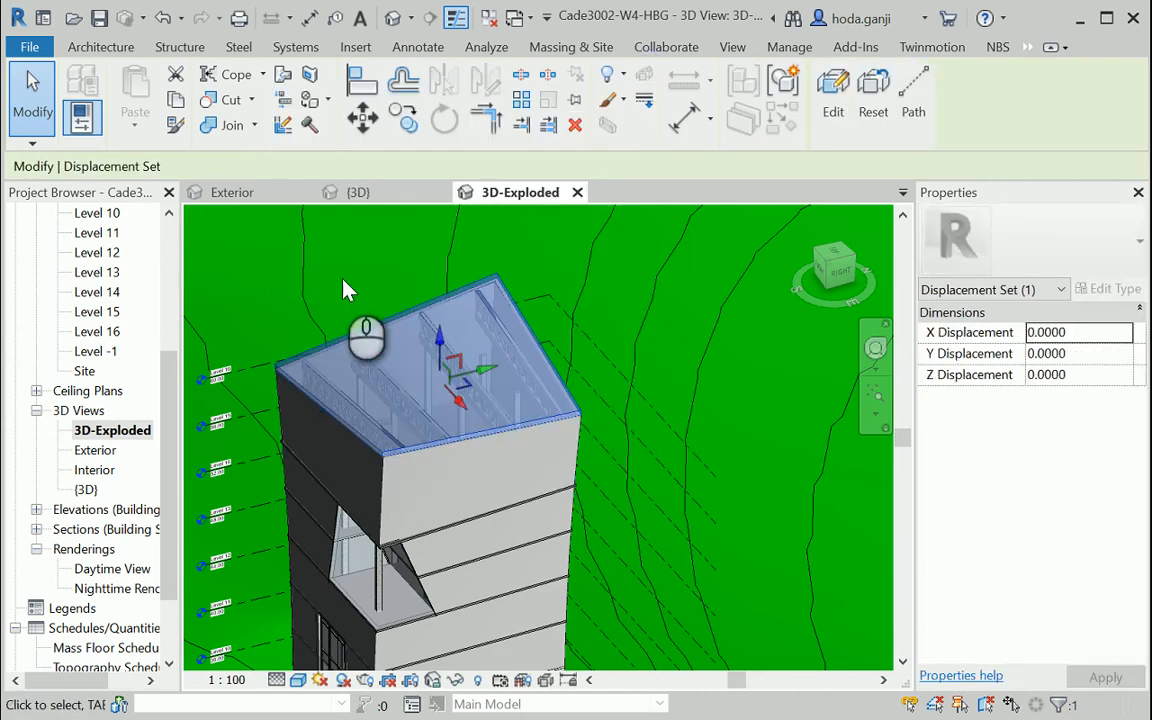
mouse_move(443, 345)
mouse_down()
mouse_move(457, 308)
mouse_move(442, 257)
mouse_move(663, 411)
mouse_move(668, 452)
mouse_up()
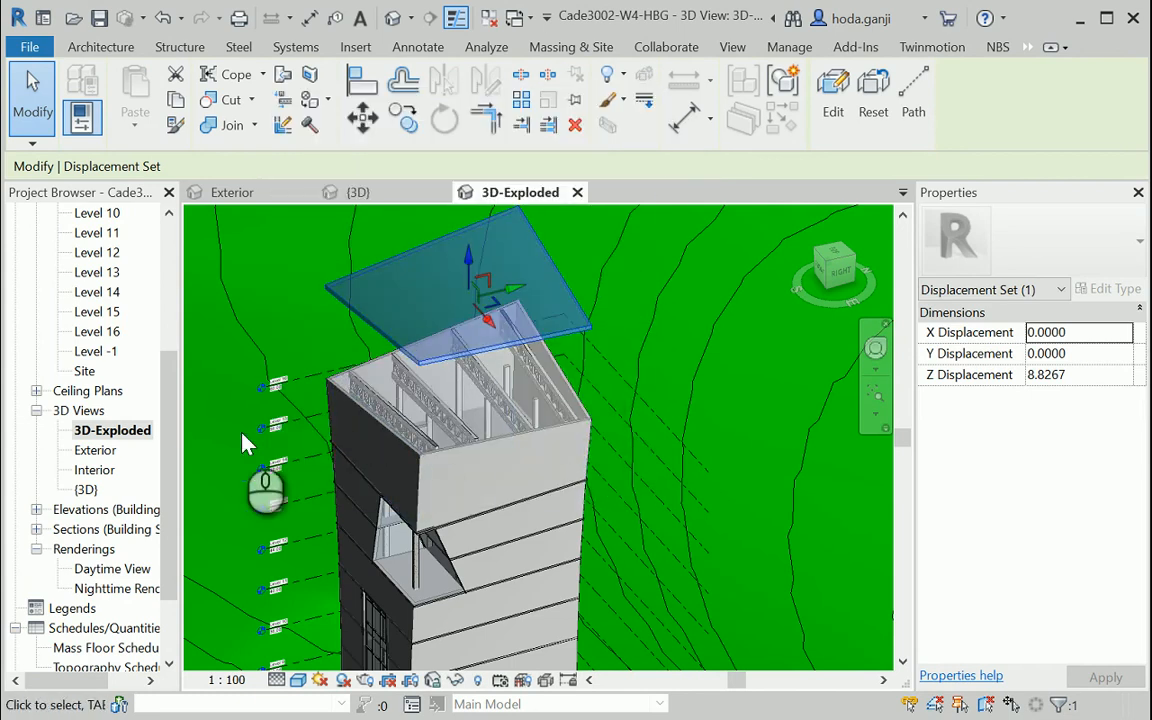
double_click(86, 490)
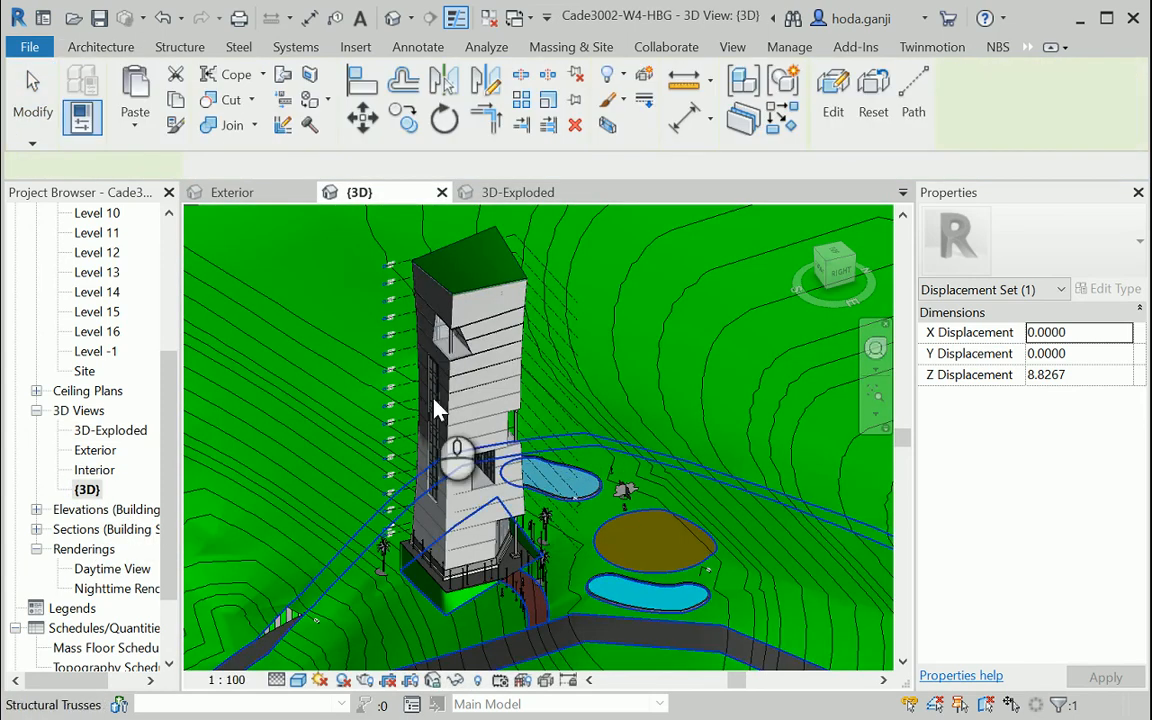
double_click(88, 432)
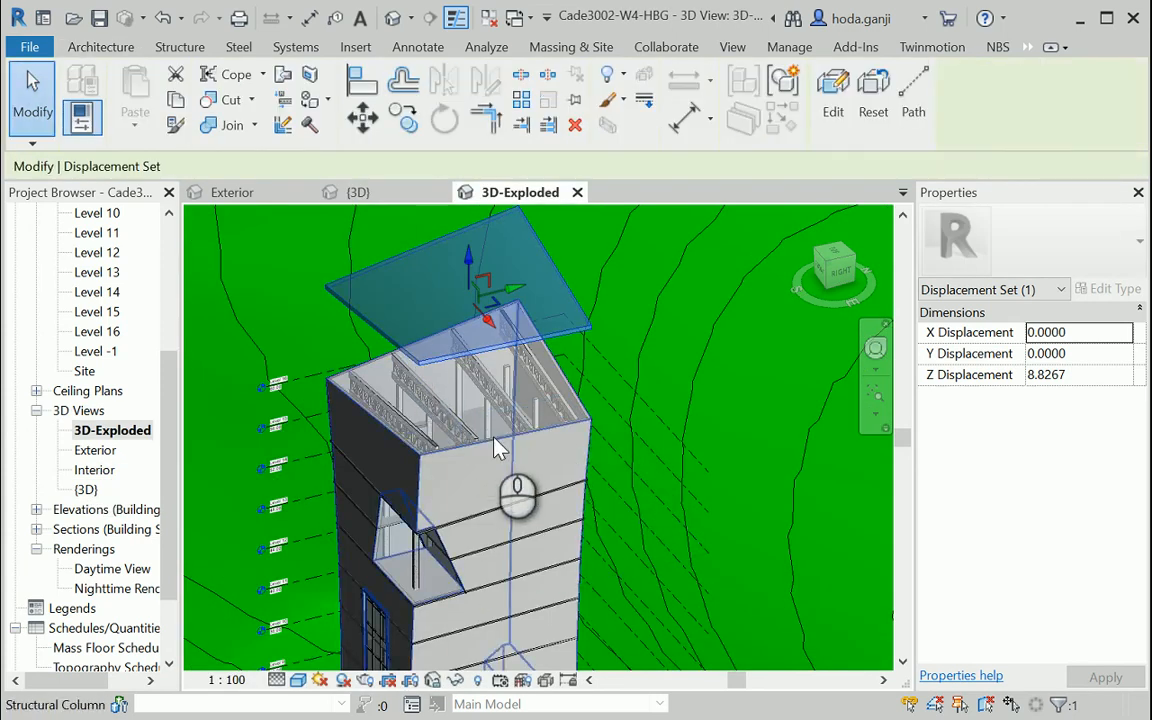
mouse_move(558, 455)
shift+middle_down()
mouse_move(582, 442)
mouse_move(612, 347)
mouse_move(573, 415)
mouse_move(568, 463)
mouse_move(586, 478)
mouse_move(558, 443)
shift+middle_up()
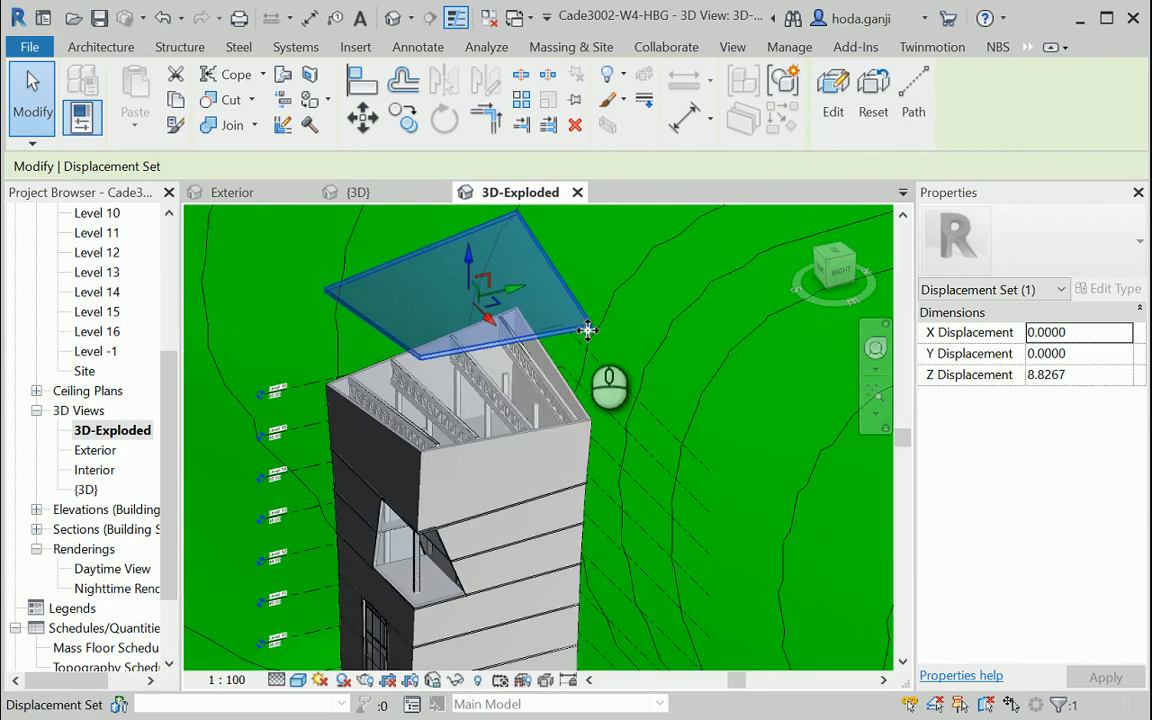
key(Escape)
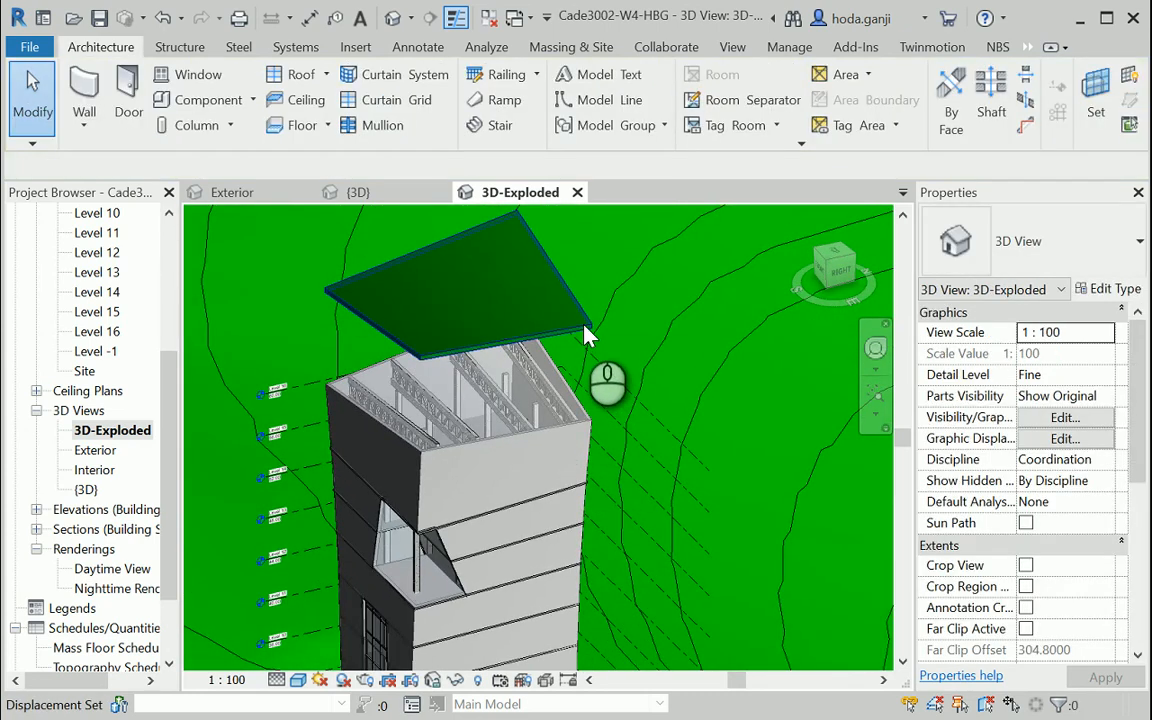
click(584, 328)
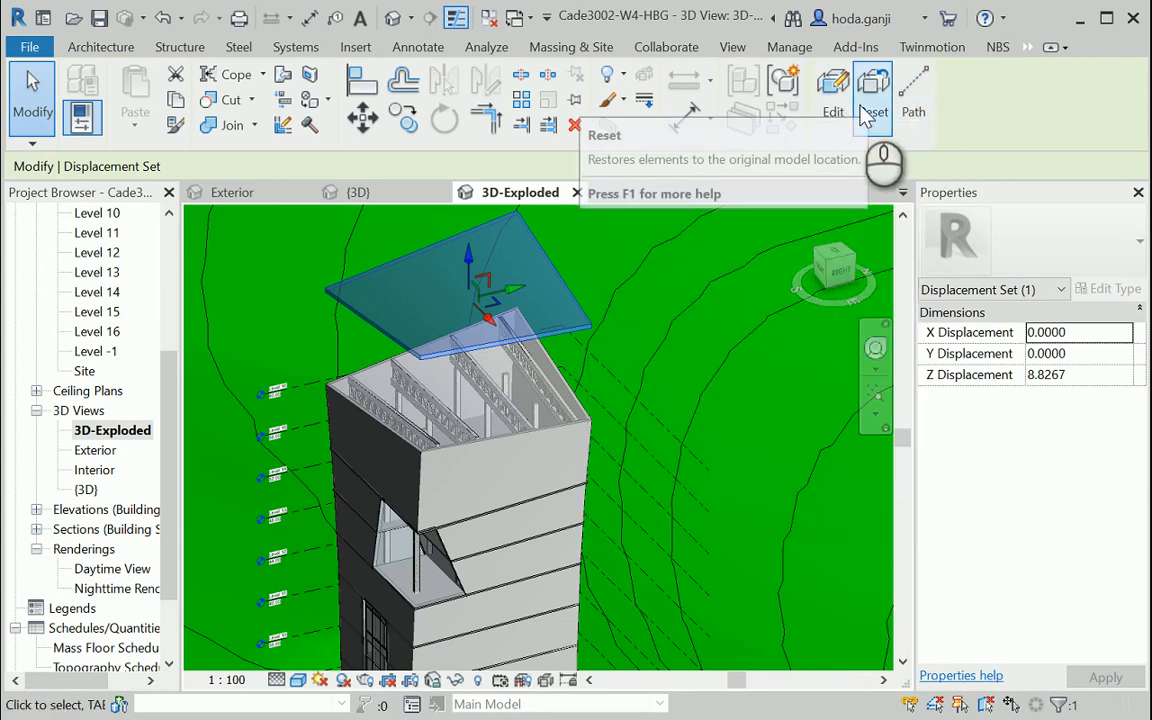
- Reset the roof, then displace it upward above the tower again
click(866, 115)
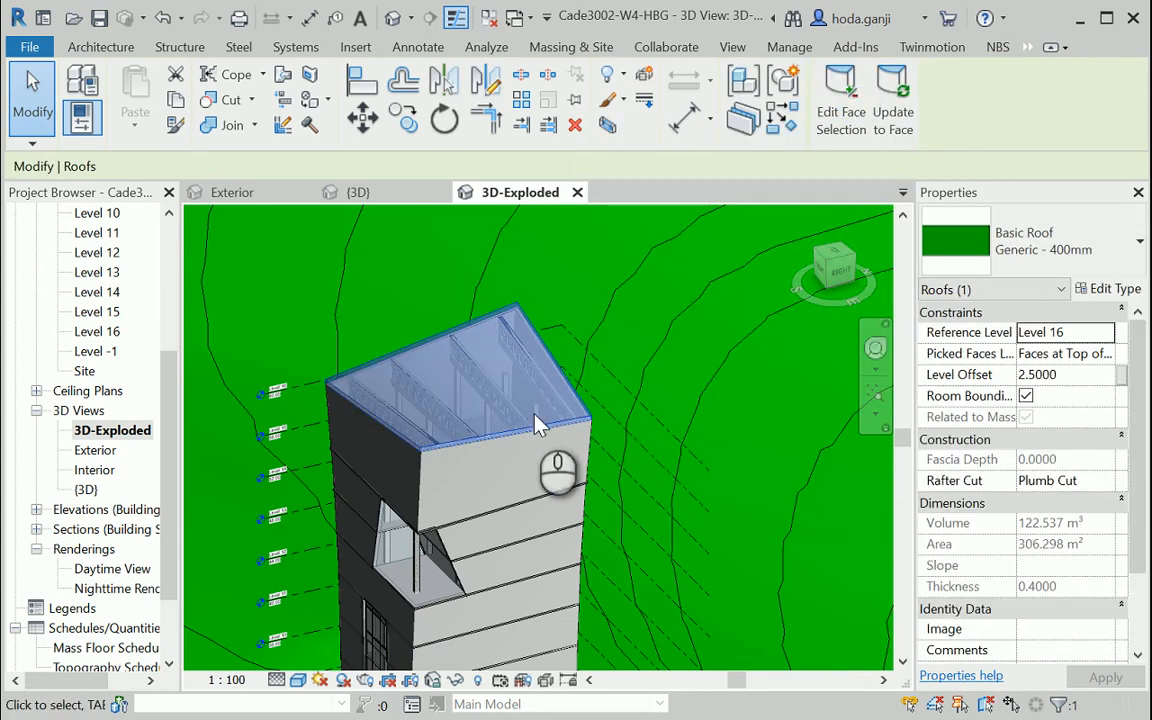
click(645, 76)
drag(470, 345, 467, 256)
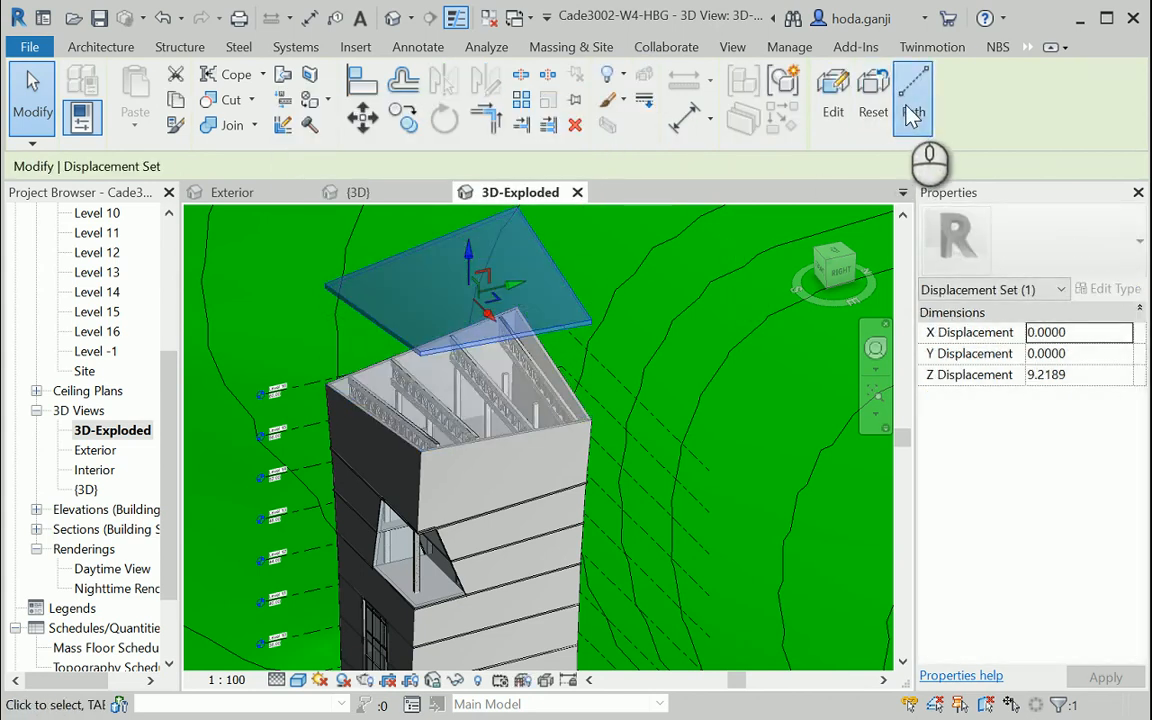
- Add dashed path lines from the raised roof's corners down to the tower
click(913, 100)
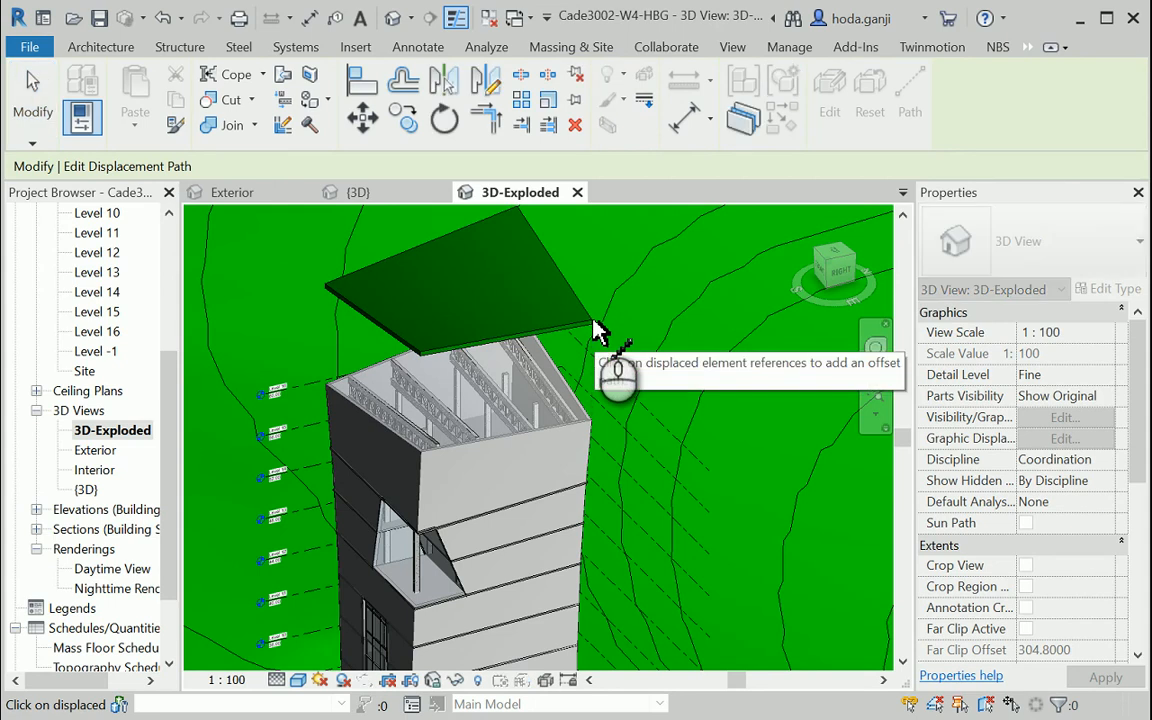
scroll(475, 308, up, 2)
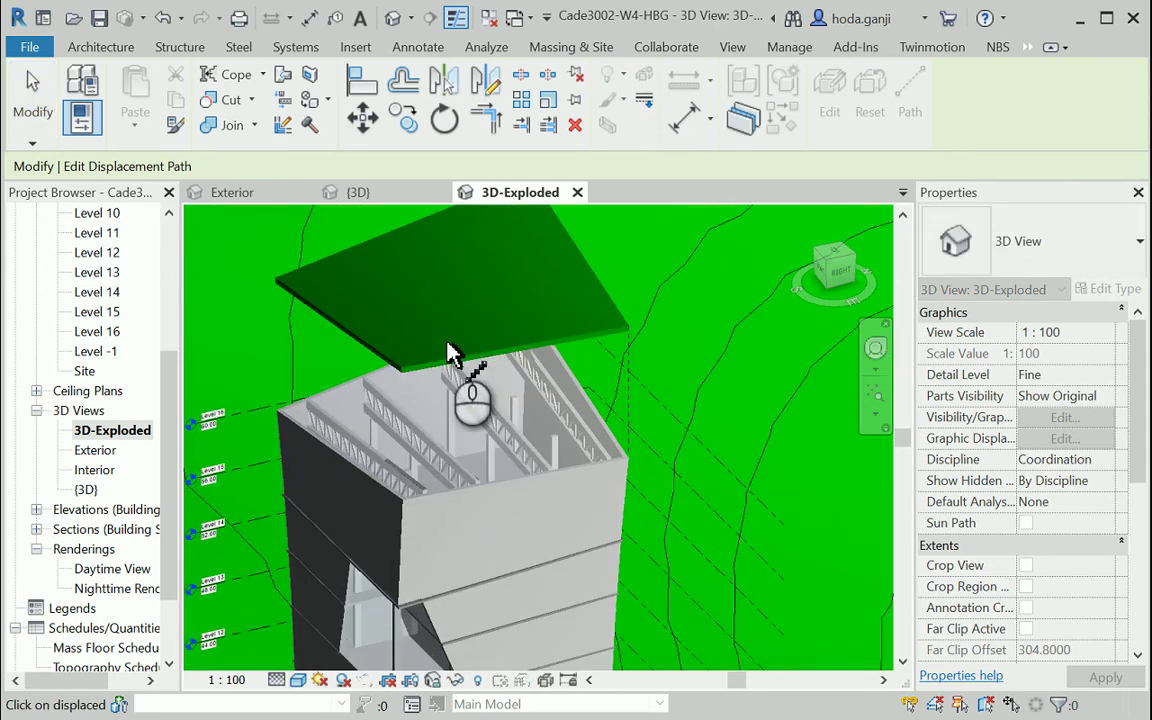
click(401, 370)
mouse_move(352, 463)
shift+middle_down()
mouse_move(380, 442)
mouse_move(490, 275)
shift+middle_up()
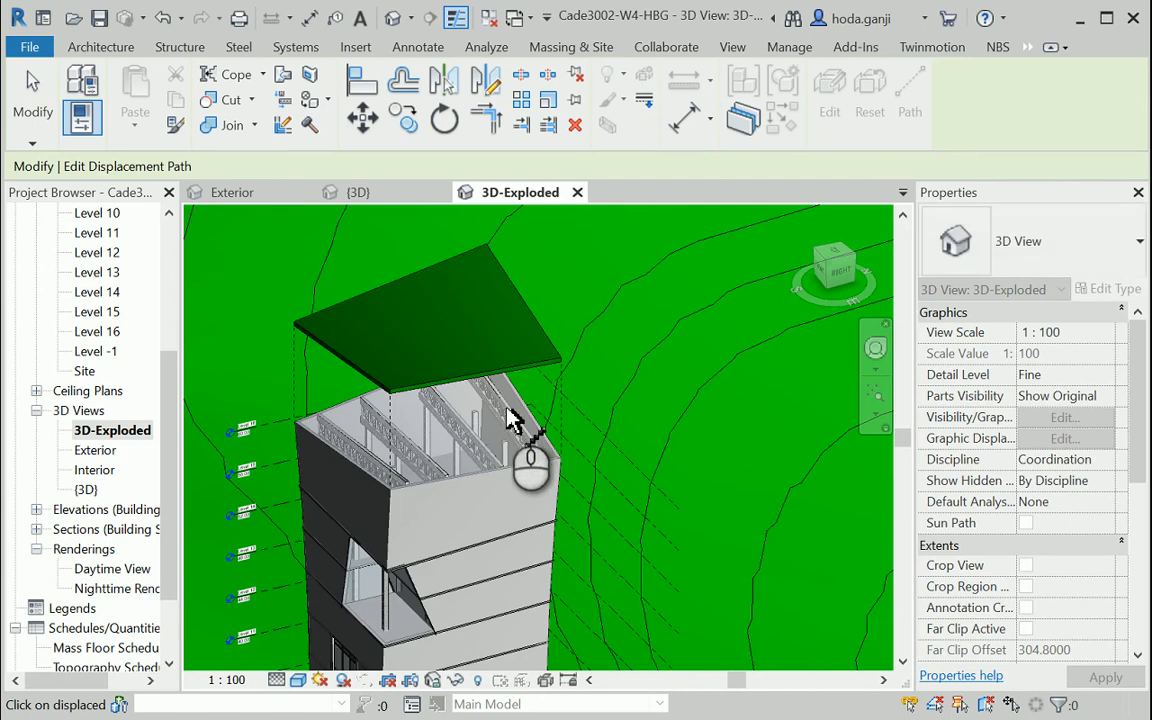
key(Escape)
mouse_move(399, 368)
shift+middle_down()
mouse_move(520, 468)
mouse_move(506, 450)
mouse_move(517, 411)
mouse_move(532, 405)
shift+middle_up()
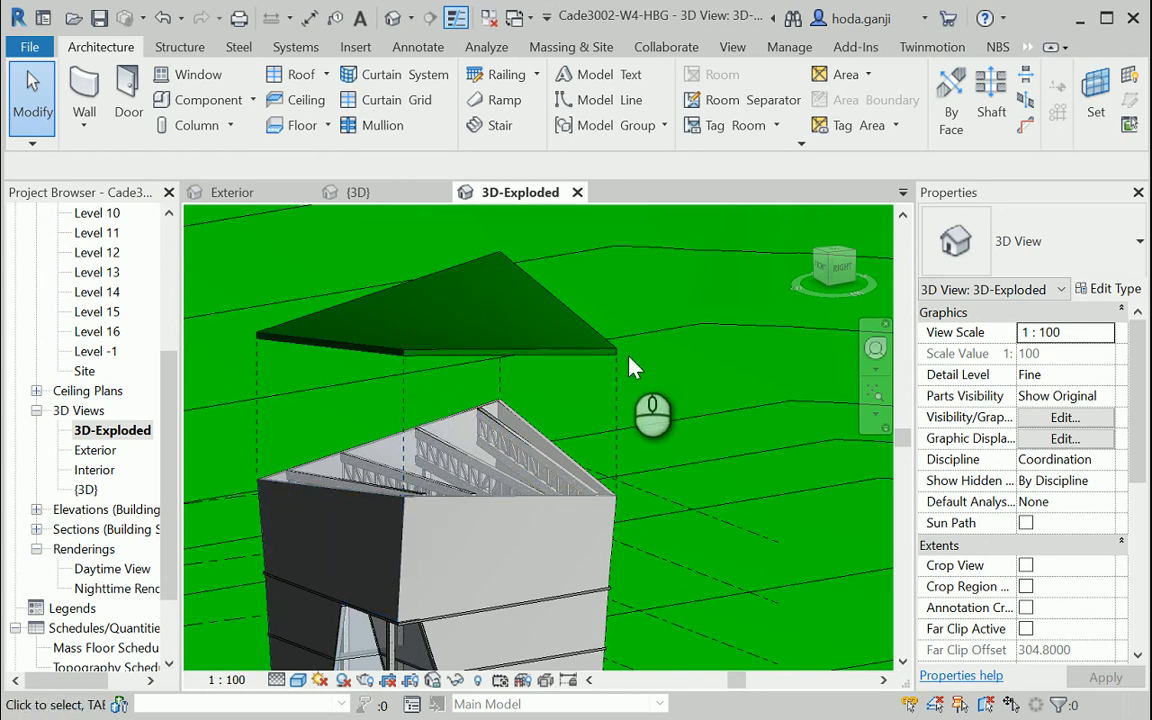
- Displace a tower wall outward from the building in this view only
mouse_move(595, 408)
shift+middle_down()
mouse_move(595, 473)
mouse_move(548, 404)
shift+middle_up()
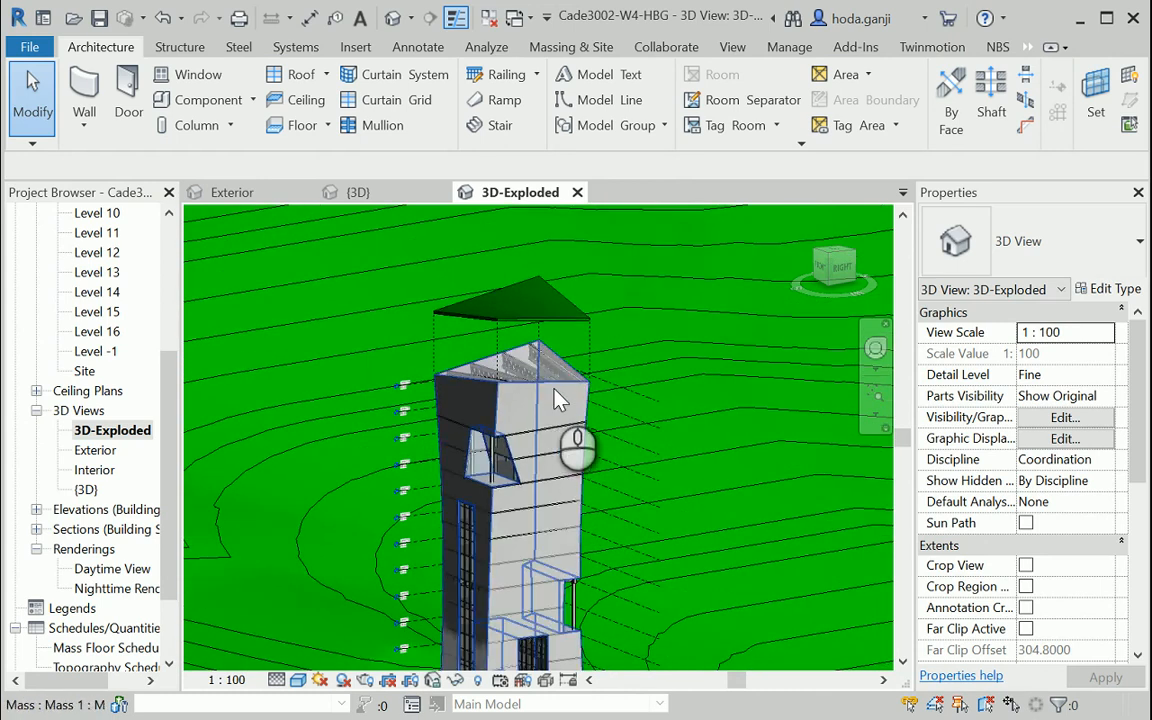
click(566, 393)
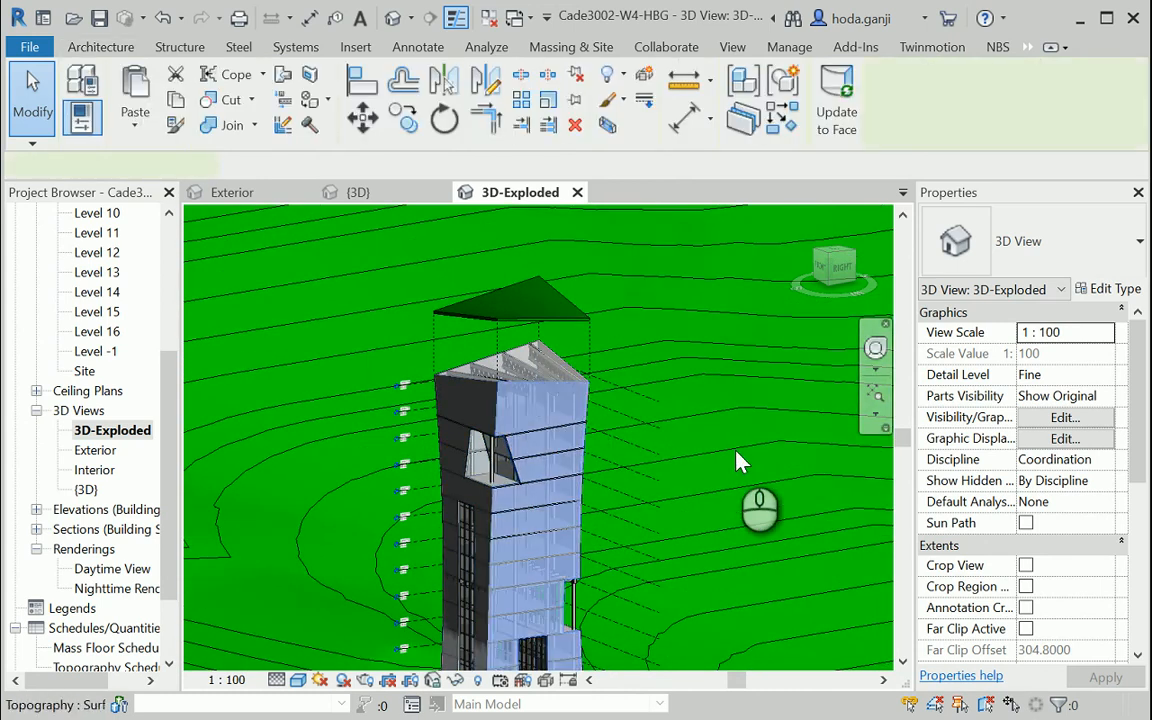
click(645, 78)
mouse_move(676, 305)
shift+middle_down()
mouse_move(597, 301)
mouse_move(573, 514)
shift+middle_up()
scroll(578, 475, up, 2)
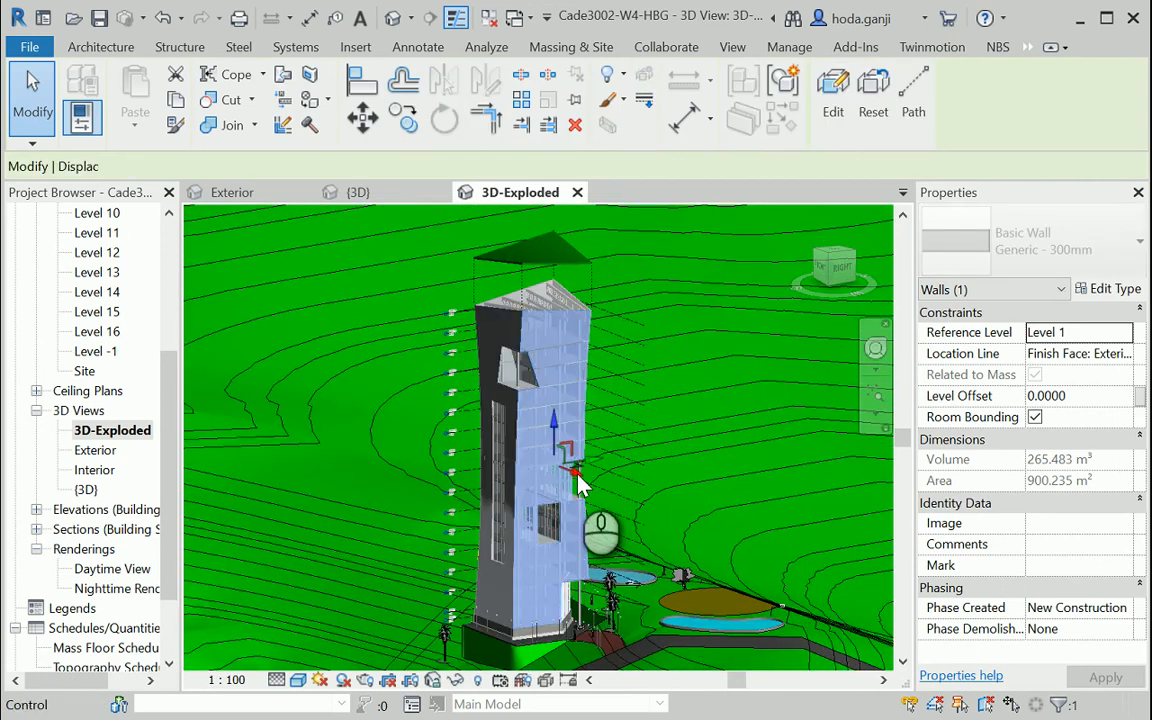
click(579, 478)
drag(578, 480, 611, 500)
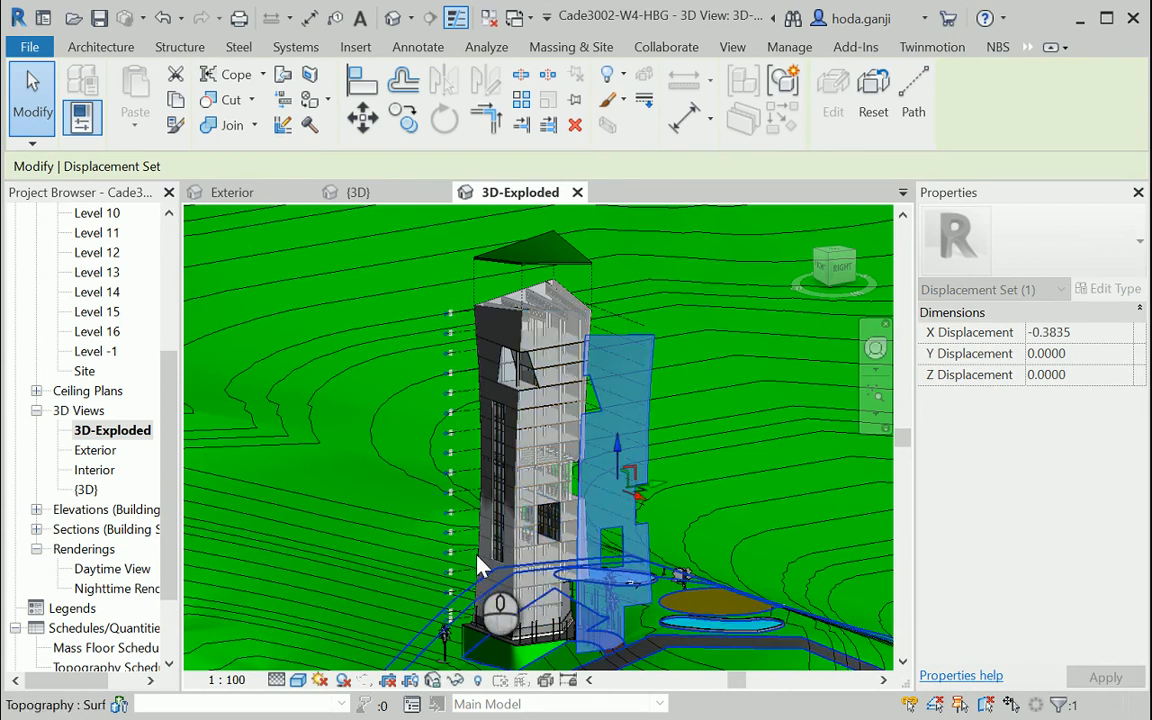
click(508, 514)
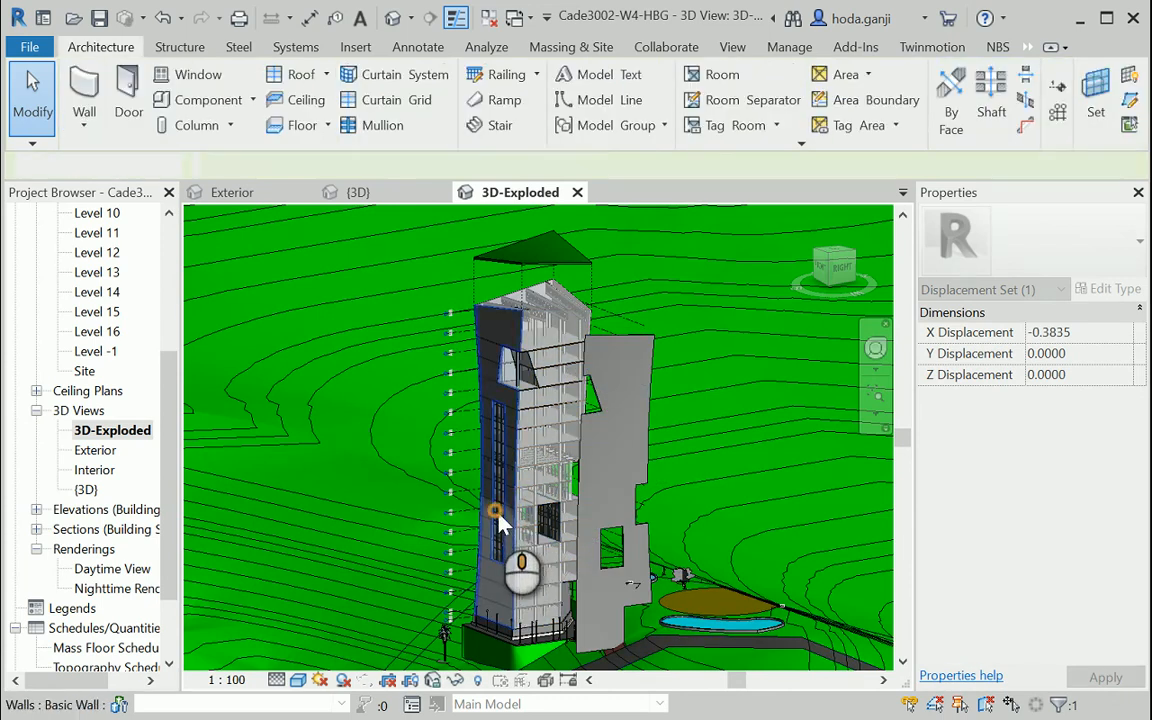
- Add dashed path lines linking the displaced wall panel back to its opening
mouse_move(525, 540)
shift+middle_down()
mouse_move(490, 517)
mouse_move(652, 345)
shift+middle_up()
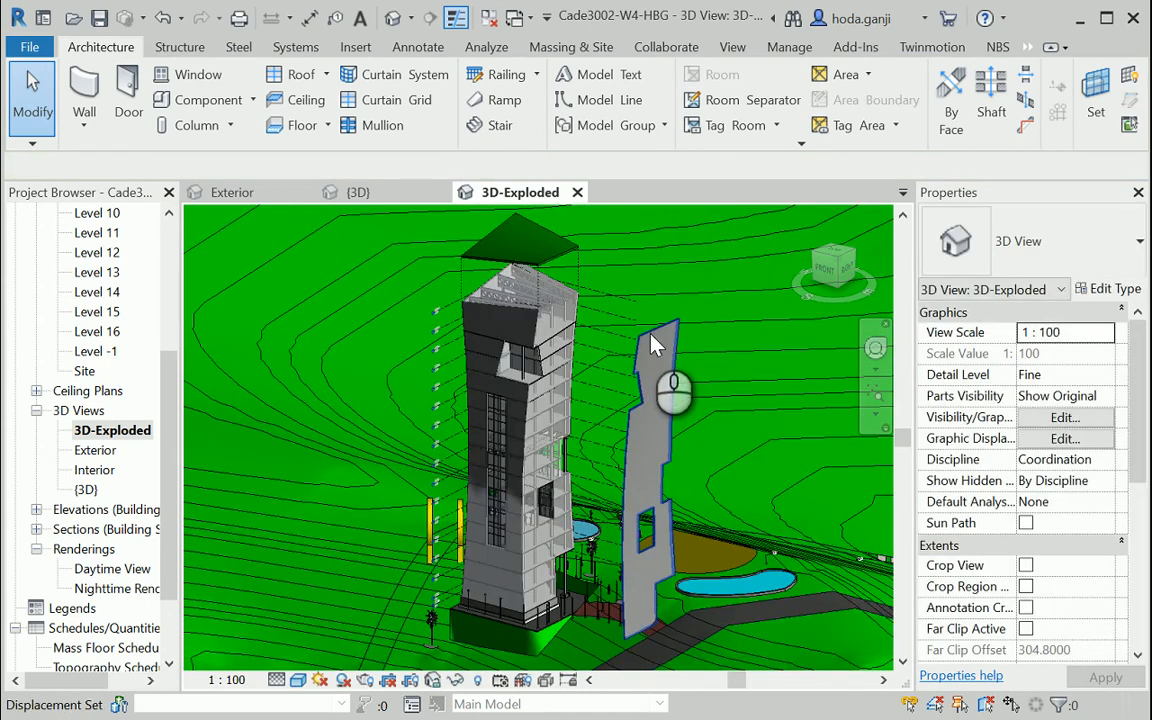
click(655, 400)
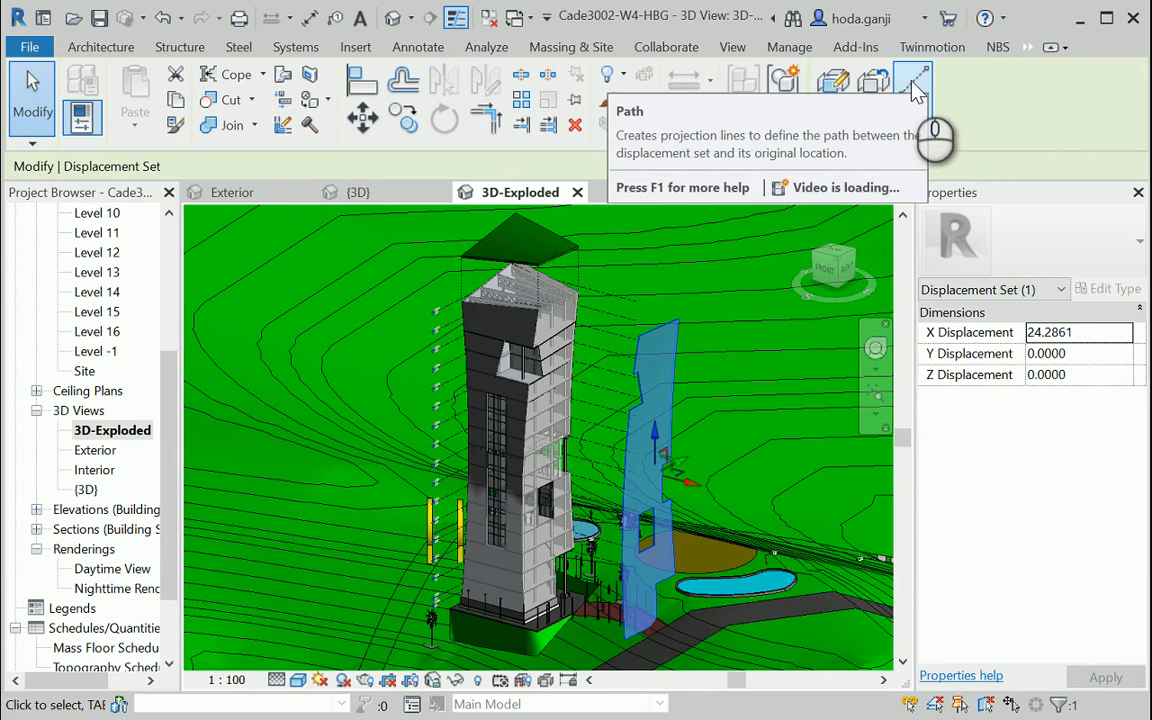
click(913, 90)
scroll(640, 340, up, 5)
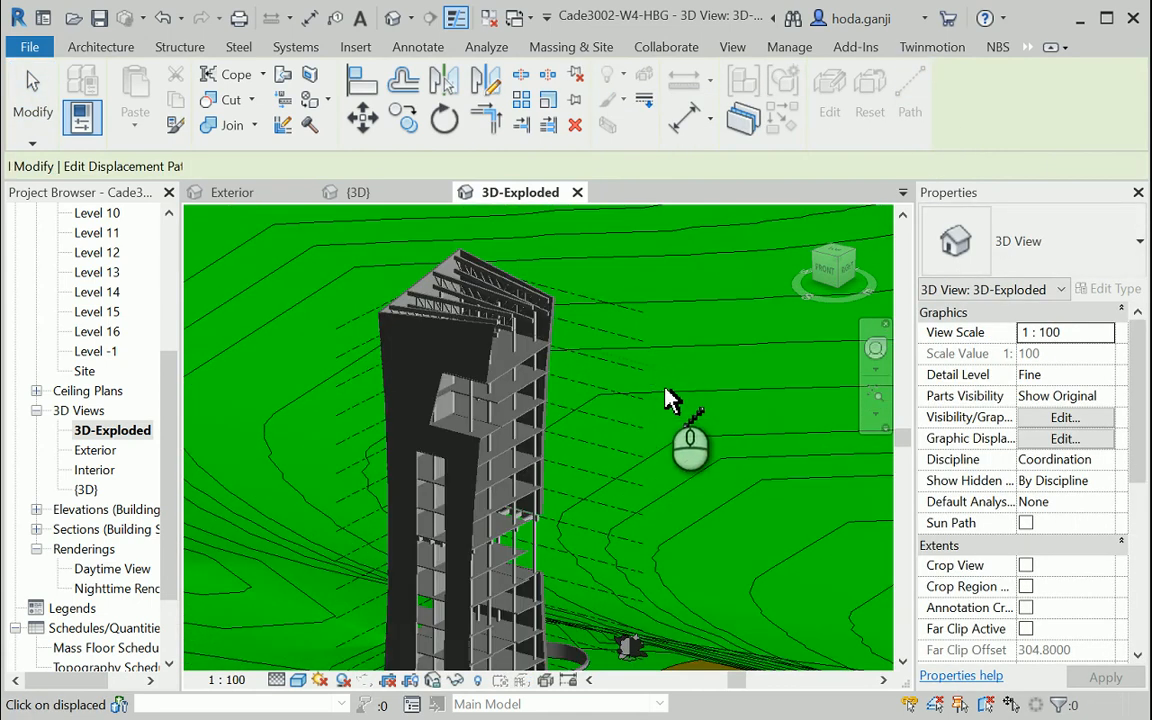
click(651, 378)
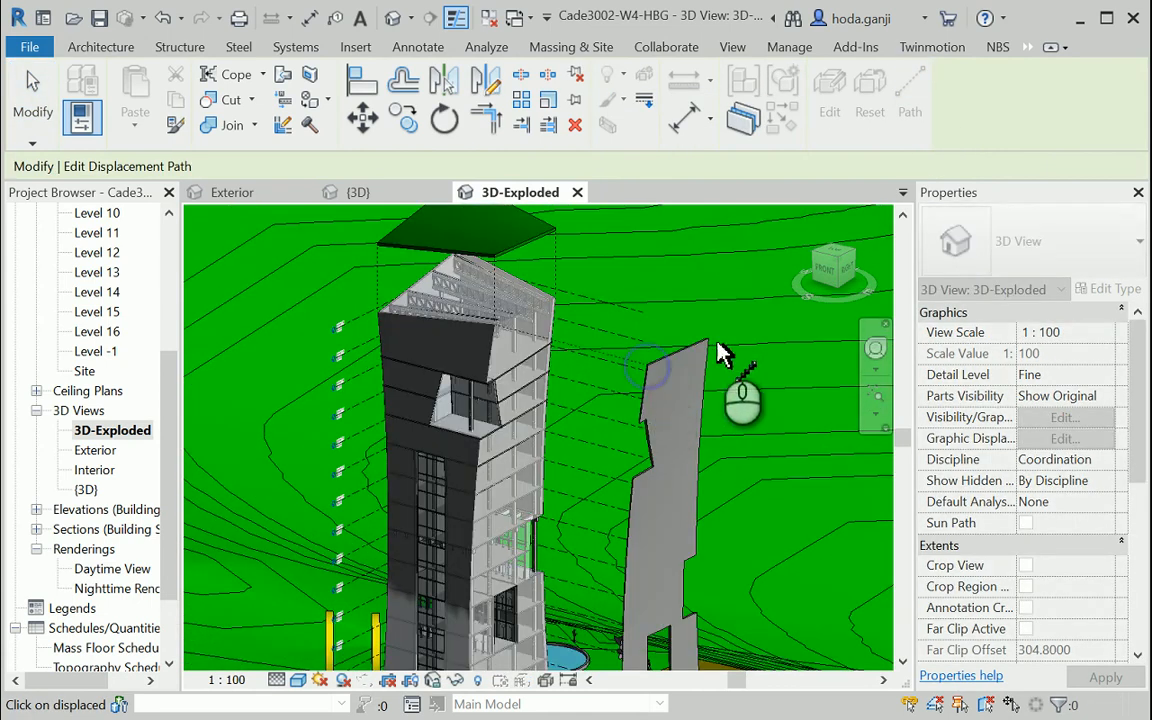
shift+middle_drag(663, 301, 633, 635)
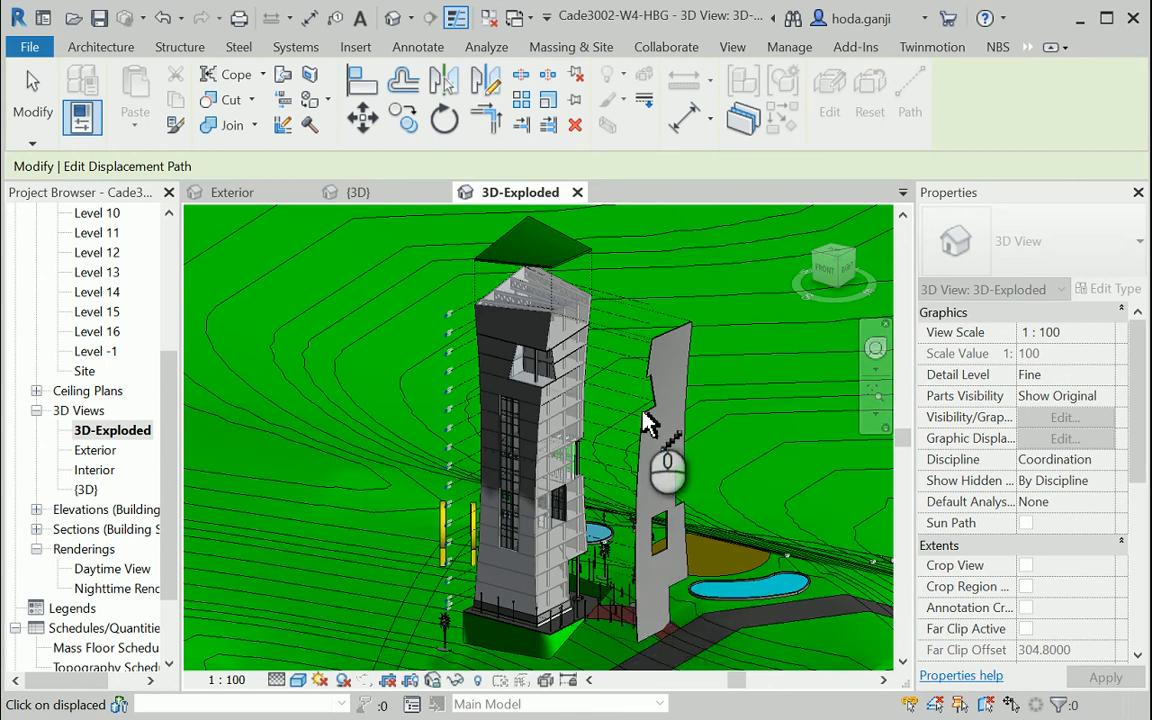
key(Escape)
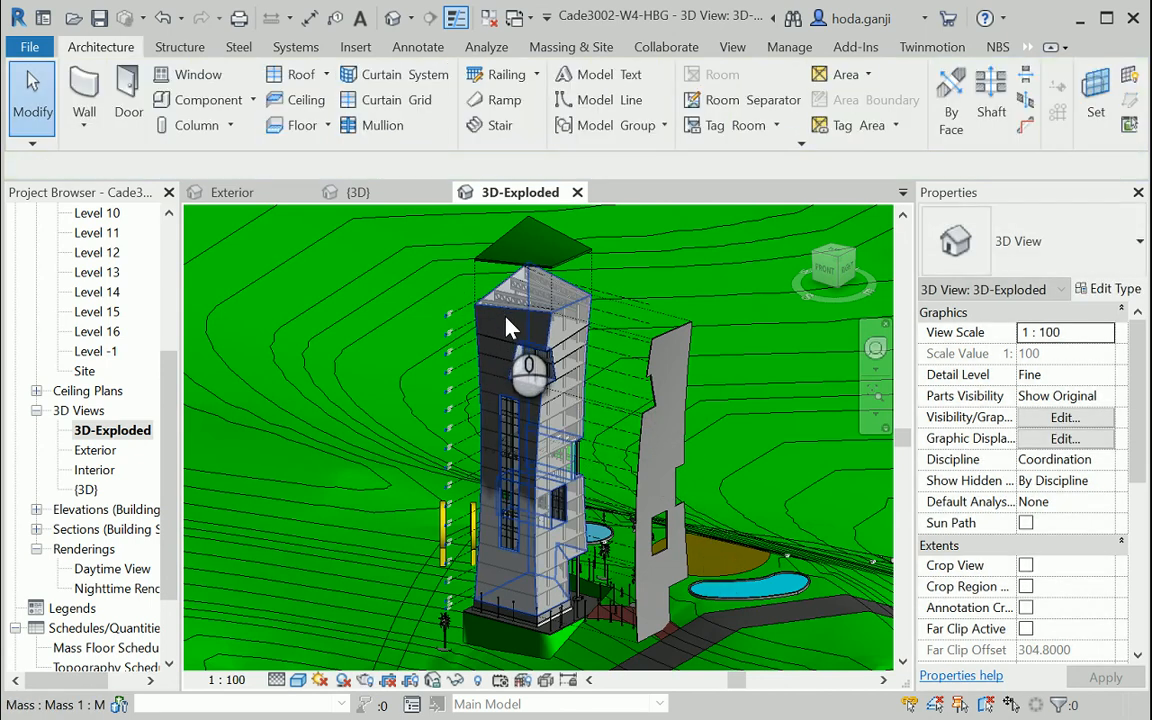
- Hide the tower mass in the view and switch the visual style to Hidden Line
click(578, 314)
right_click(580, 314)
mouse_move(642, 333)
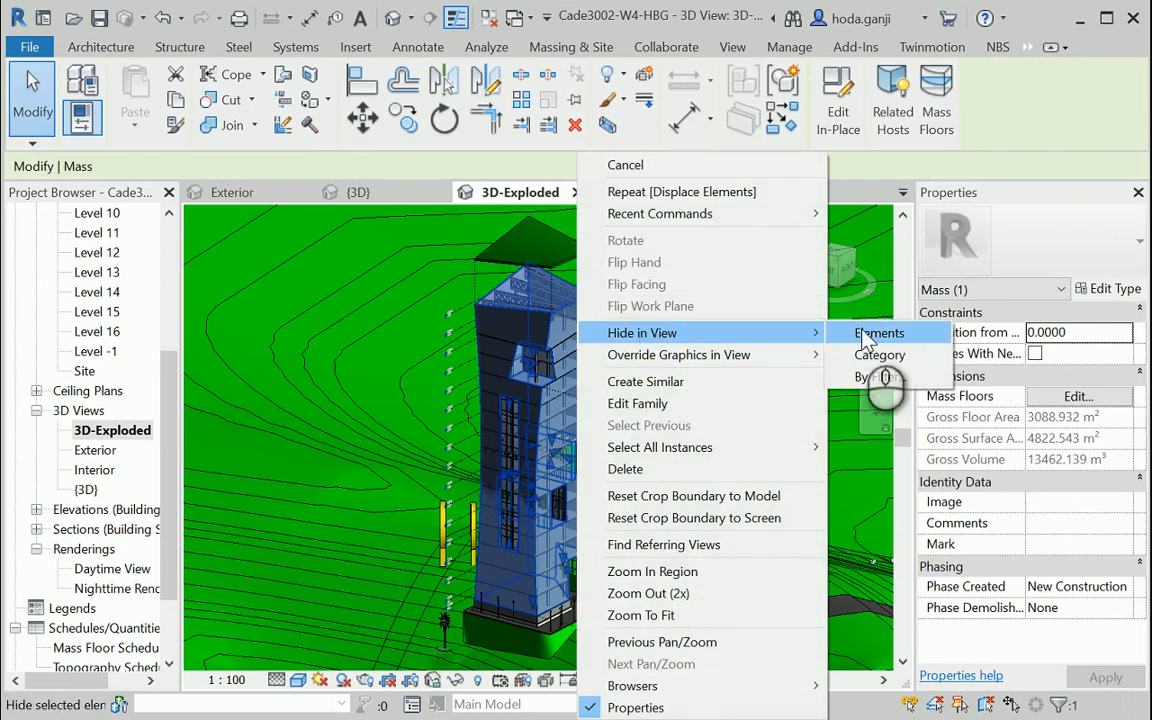
click(868, 334)
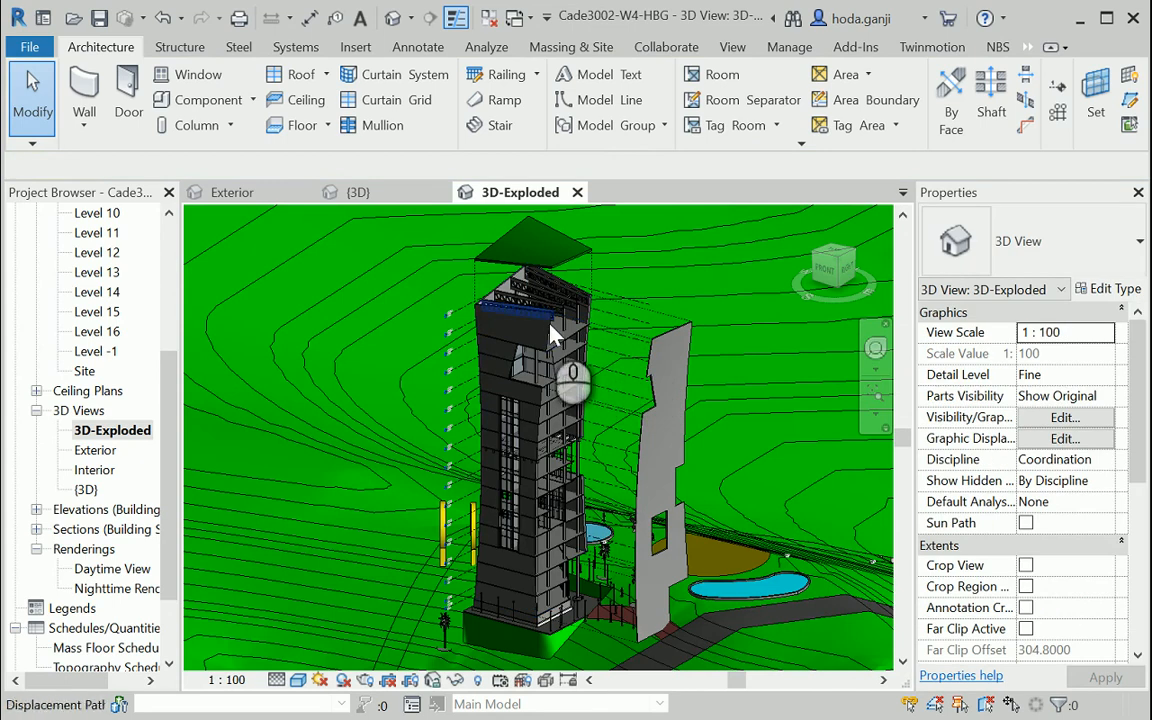
click(298, 680)
click(325, 505)
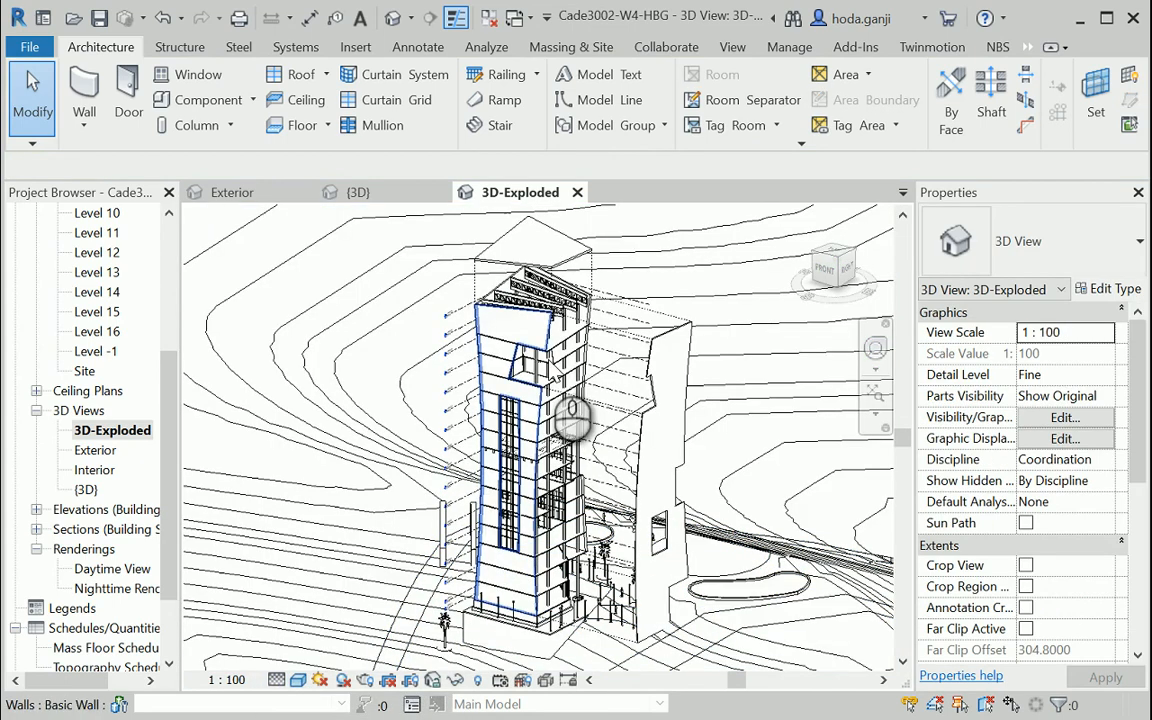
- Push the left tower wall outward along Y to about -18.04 units
click(550, 385)
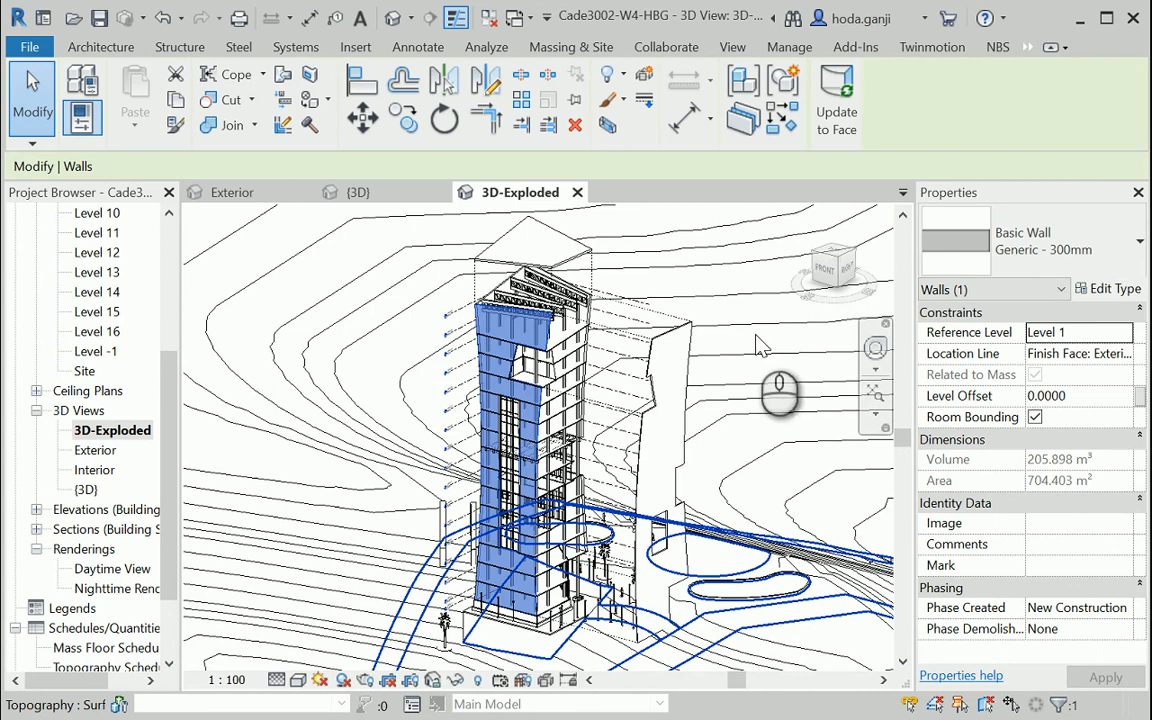
click(1029, 47)
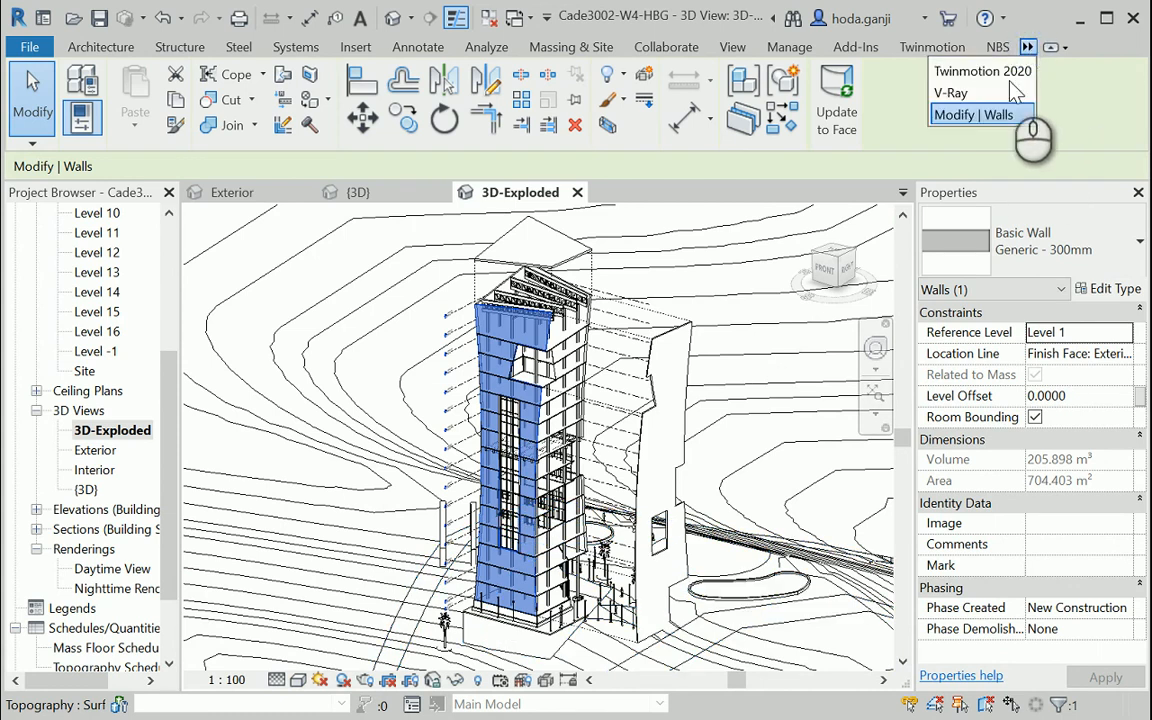
click(996, 117)
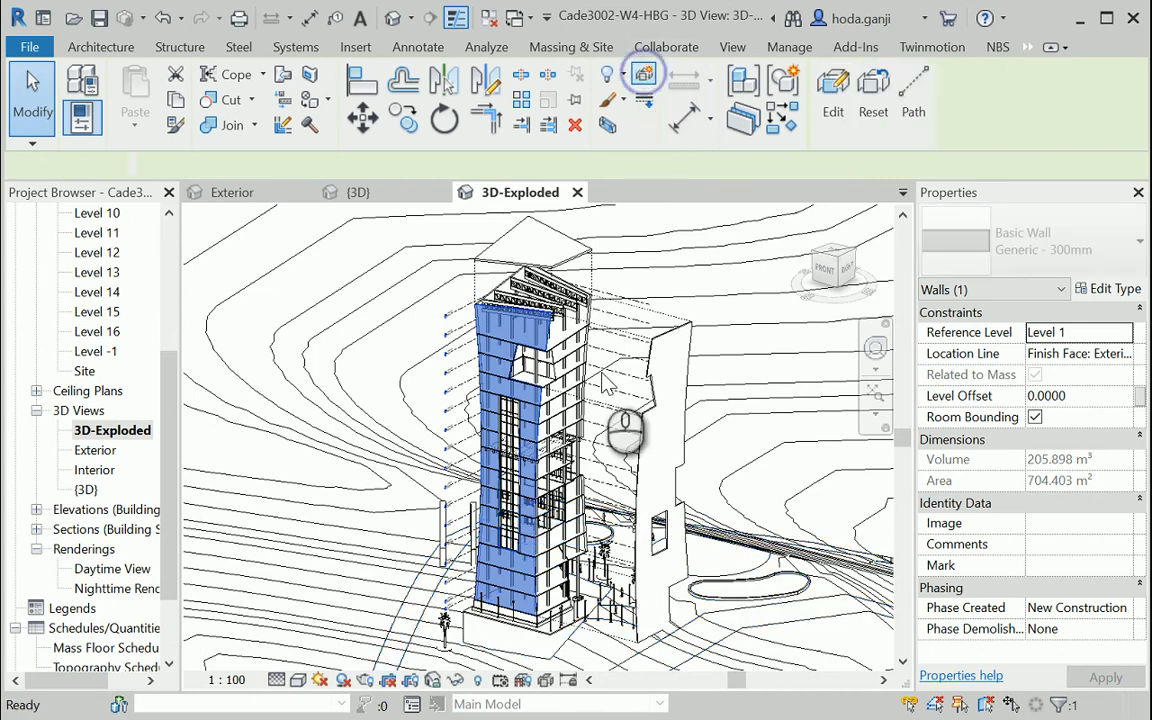
click(535, 458)
scroll(540, 458, up, 3)
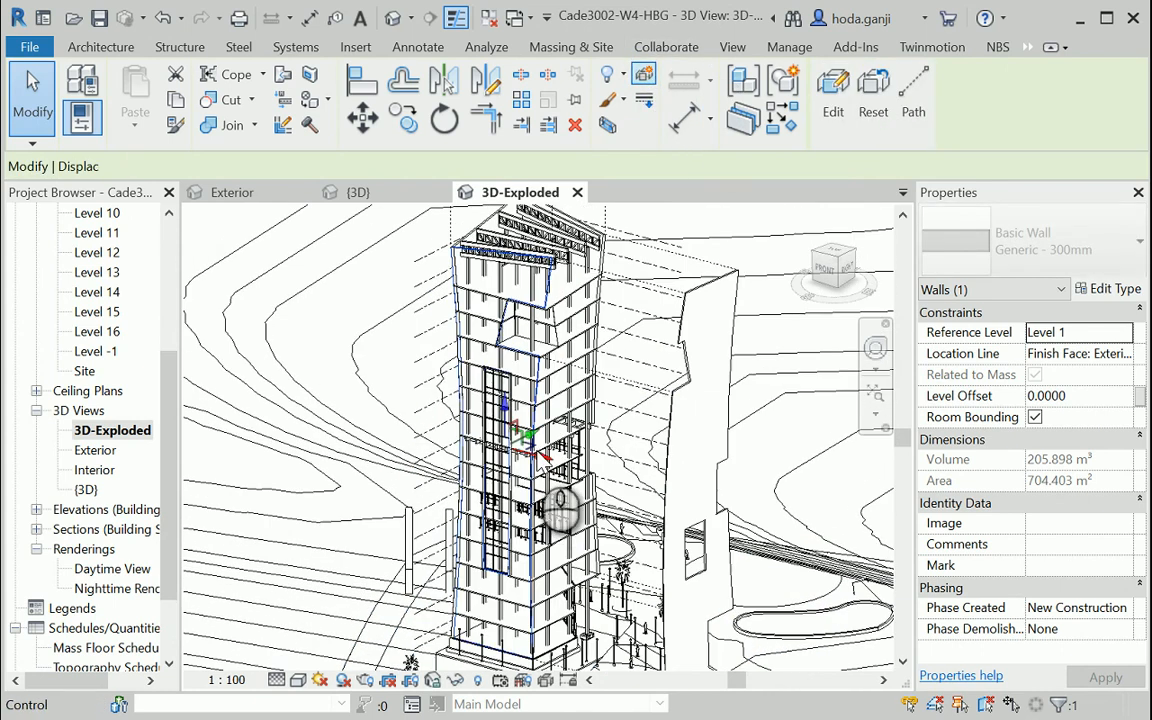
drag(560, 510, 470, 530)
shift+middle_drag(480, 520, 968, 132)
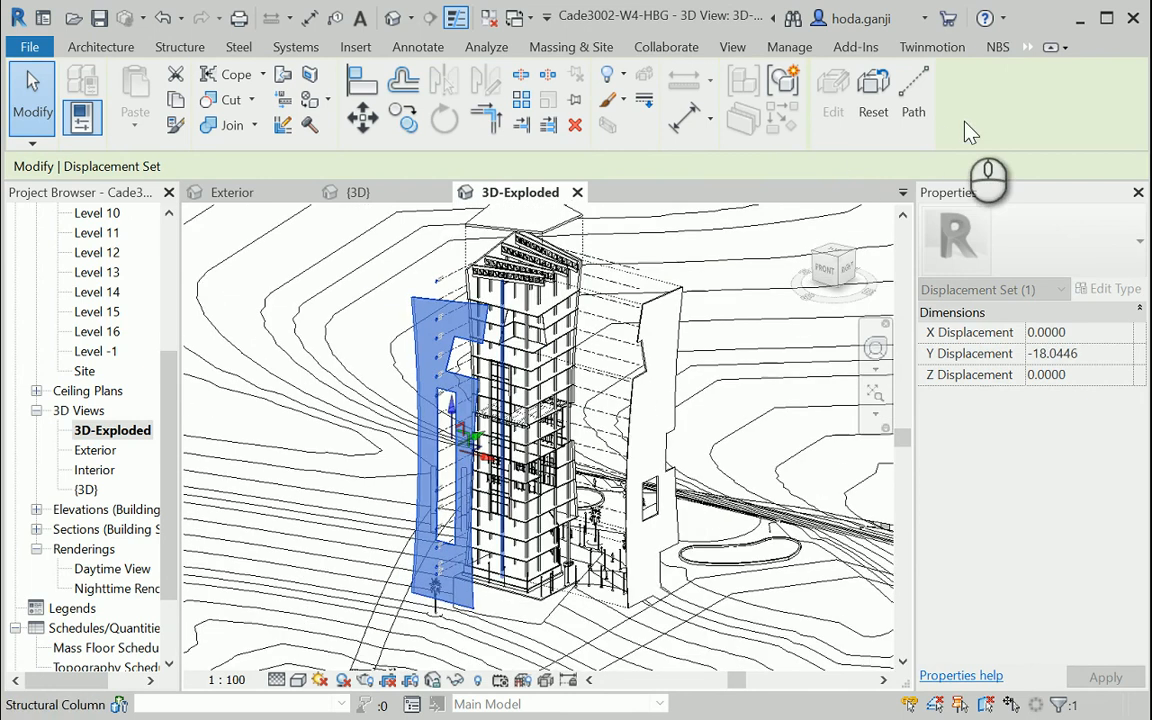
- Add dashed path lines from the displaced left wall's corners back to the tower
click(912, 90)
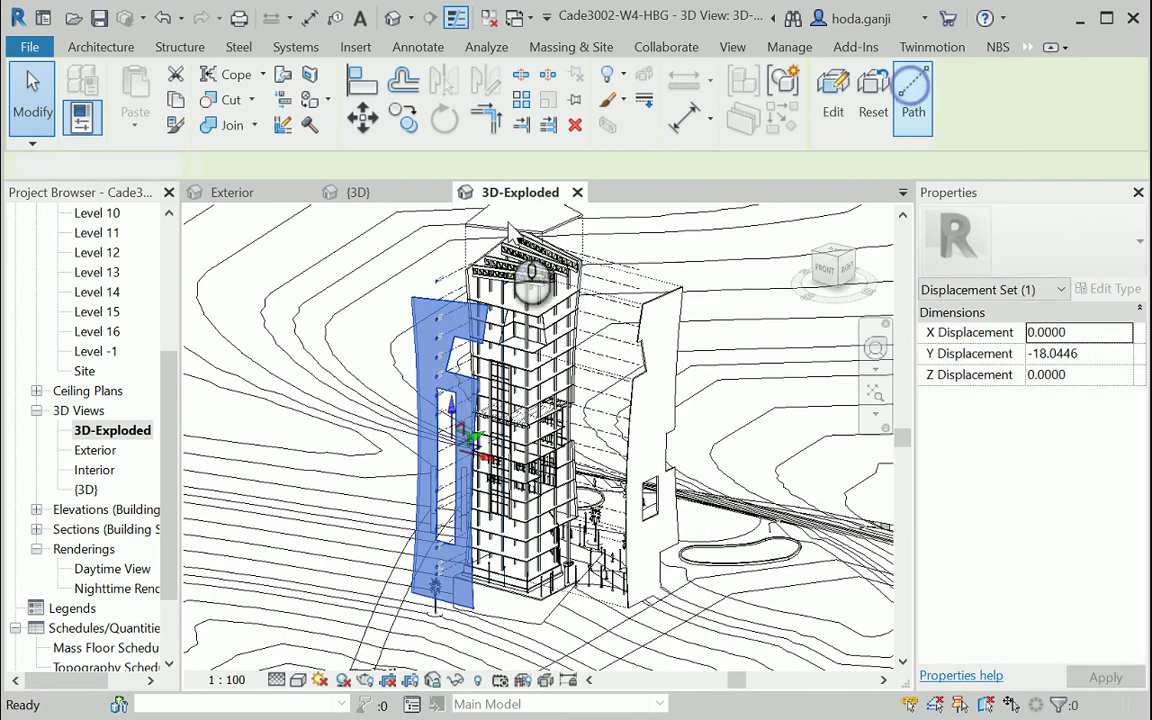
click(420, 308)
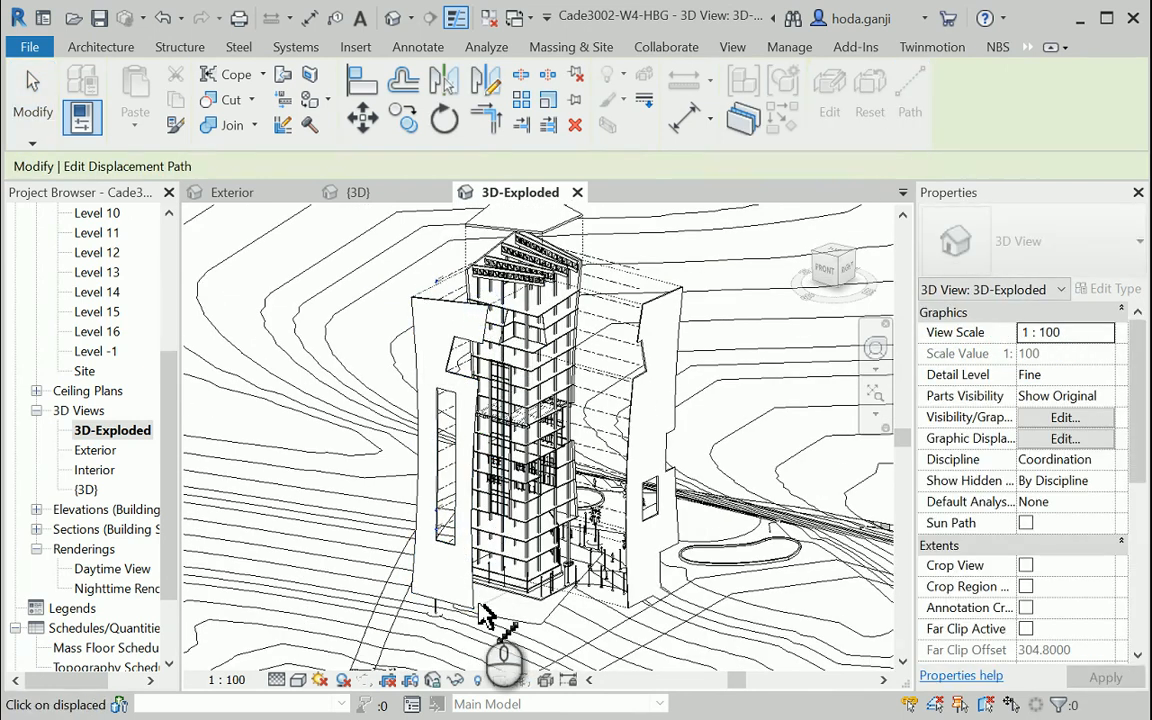
scroll(483, 612, up, 2)
scroll(478, 605, up, 2)
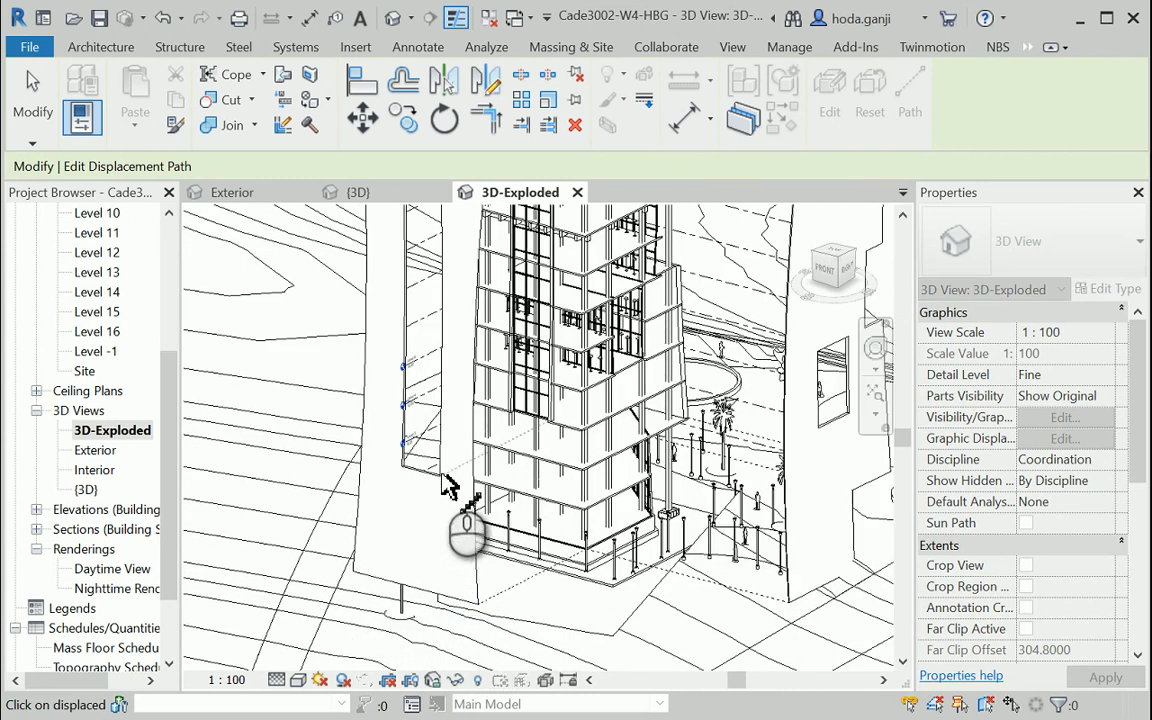
scroll(411, 490, down, 2)
scroll(437, 580, down, 2)
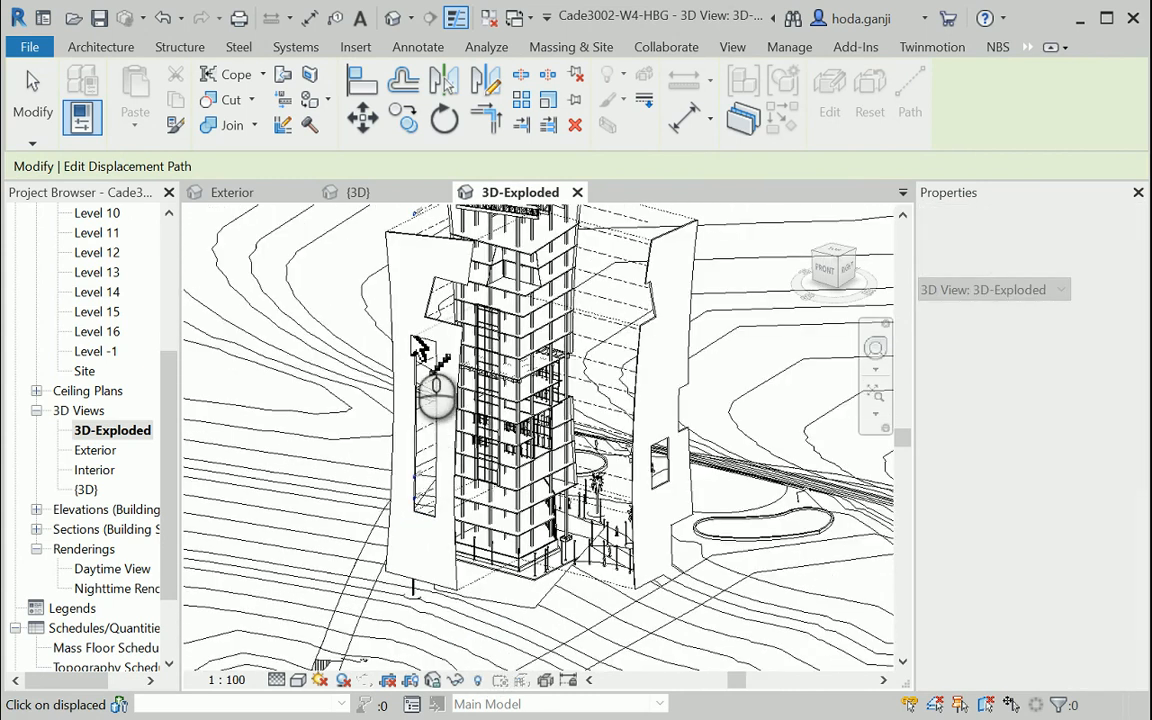
scroll(414, 341, up, 2)
scroll(416, 344, up, 1)
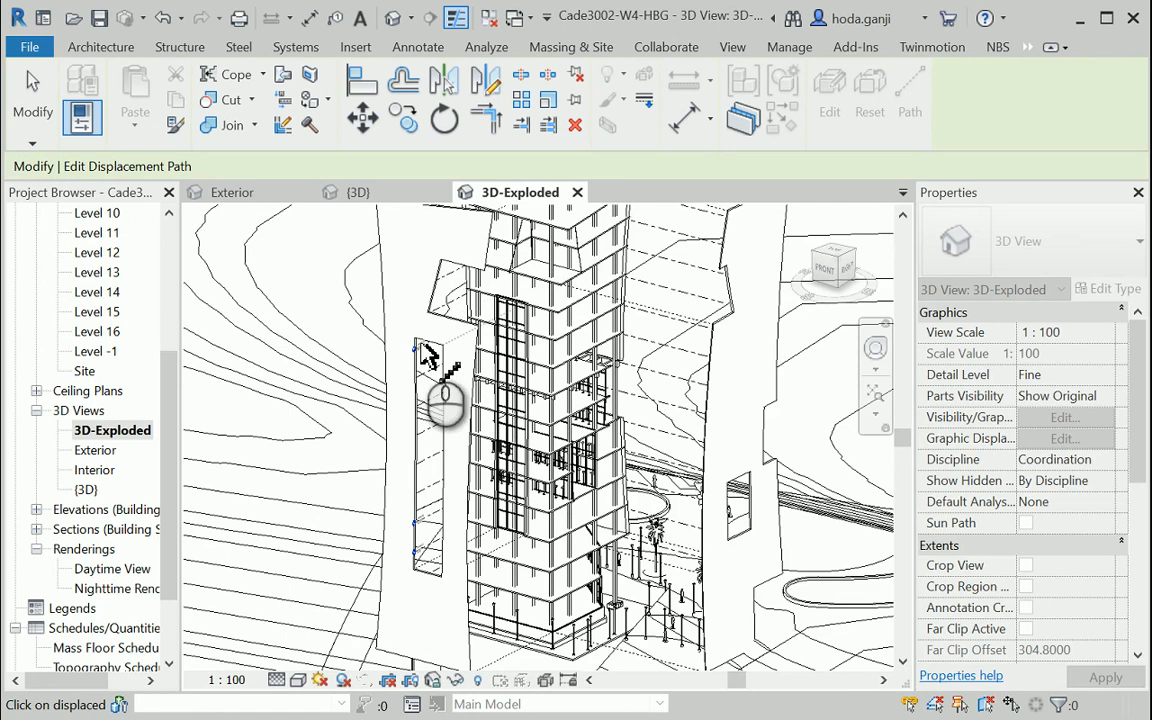
click(412, 345)
click(440, 349)
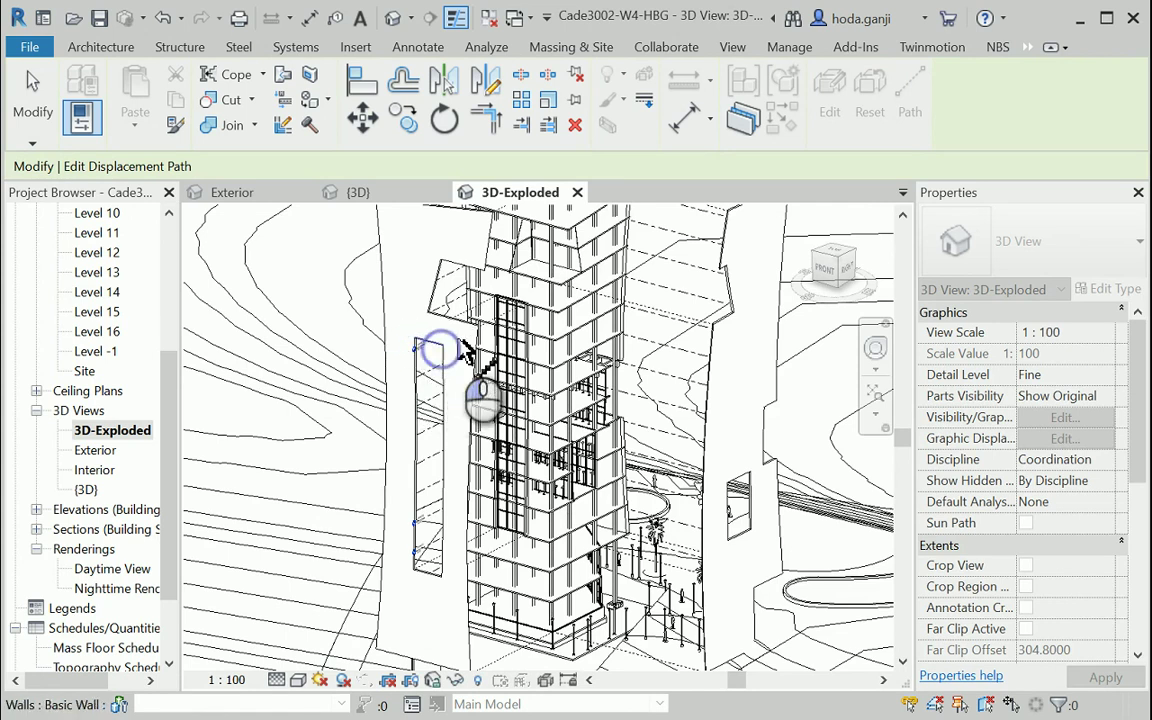
click(442, 267)
click(432, 308)
scroll(372, 437, down, 2)
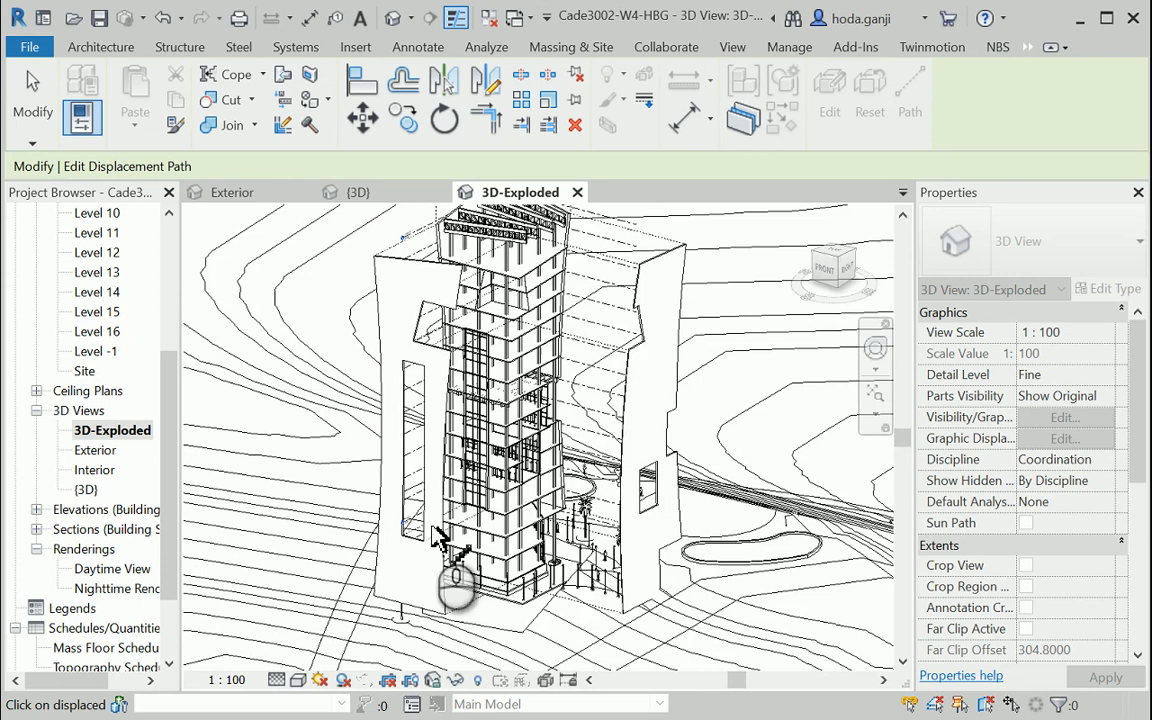
key(Escape)
scroll(694, 605, down, 2)
scroll(720, 580, down, 2)
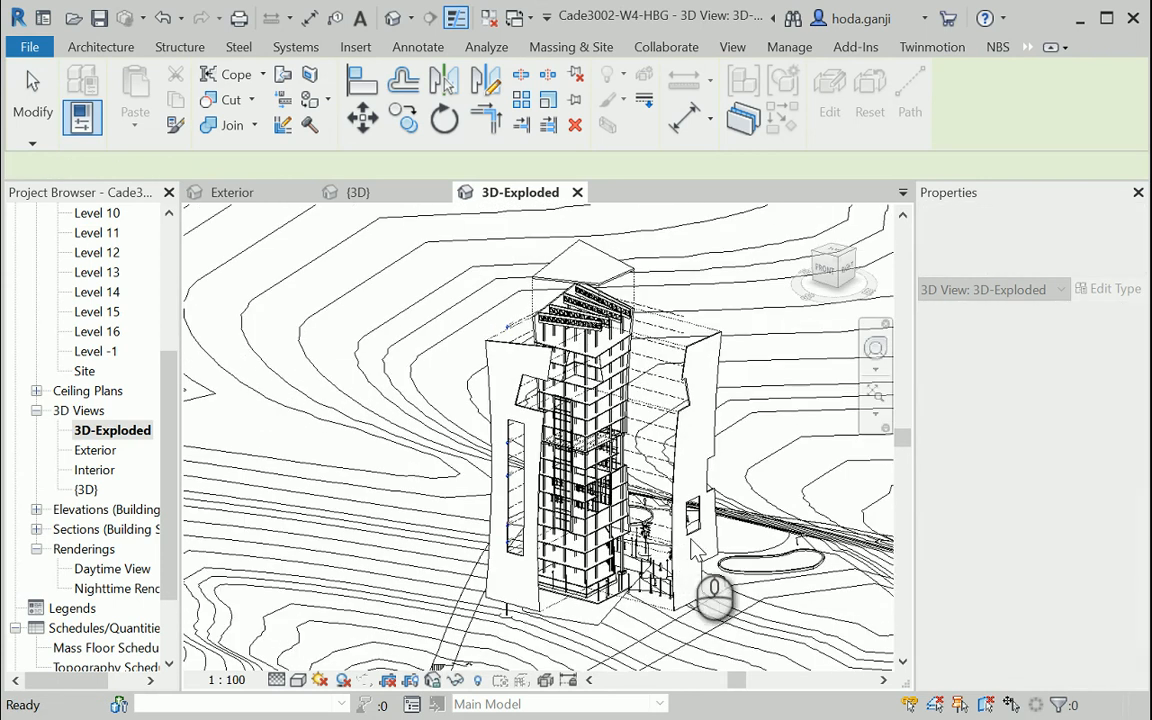
mouse_move(752, 550)
shift+middle_down()
mouse_move(727, 477)
mouse_move(701, 482)
mouse_move(766, 515)
shift+middle_up()
scroll(787, 565, up, 2)
scroll(835, 535, up, 1)
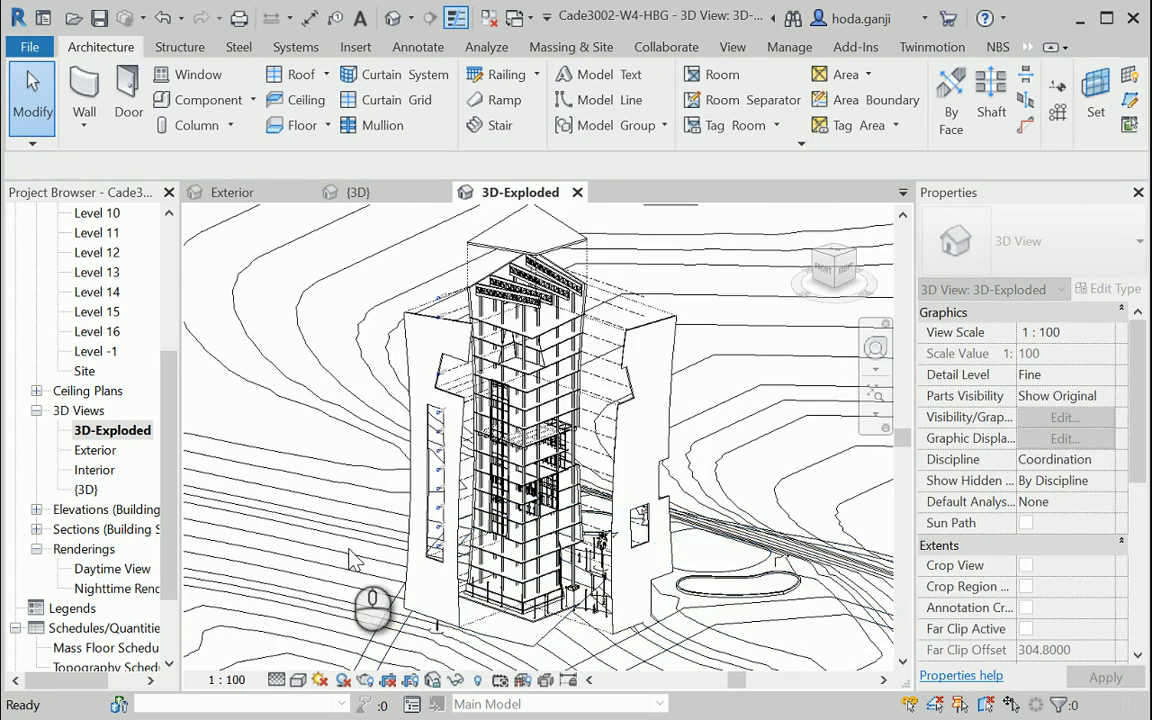
mouse_move(373, 530)
shift+middle_down()
mouse_move(648, 555)
mouse_move(705, 527)
shift+middle_up()
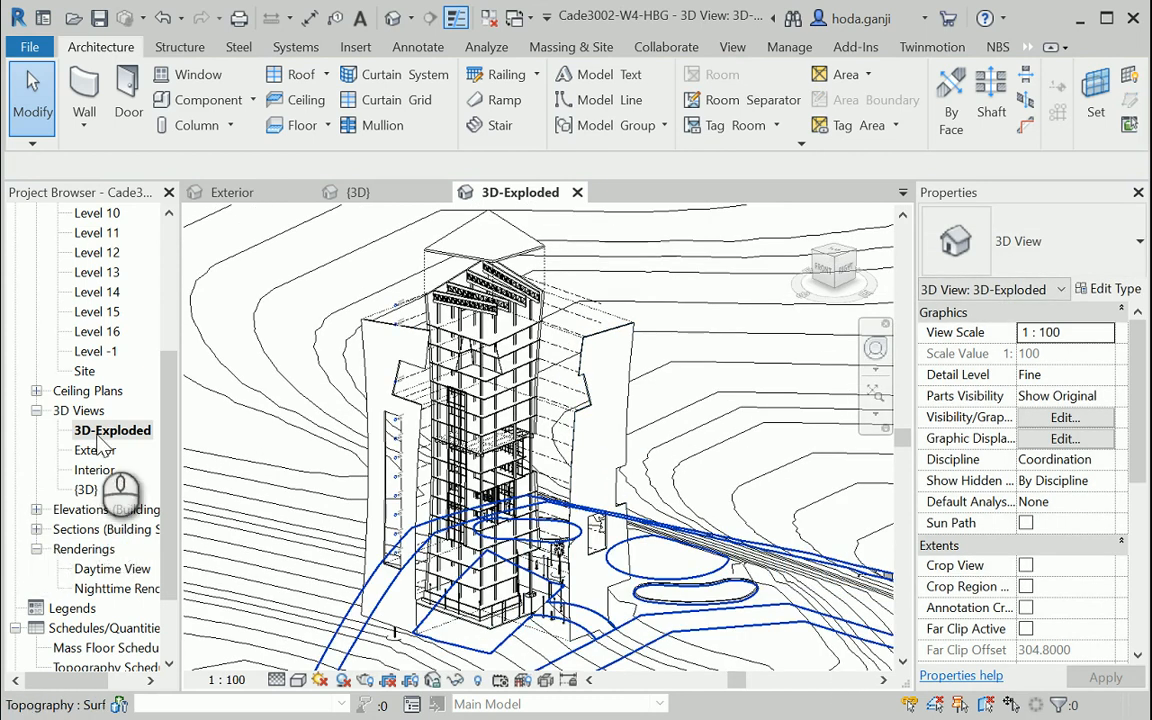
click(392, 20)
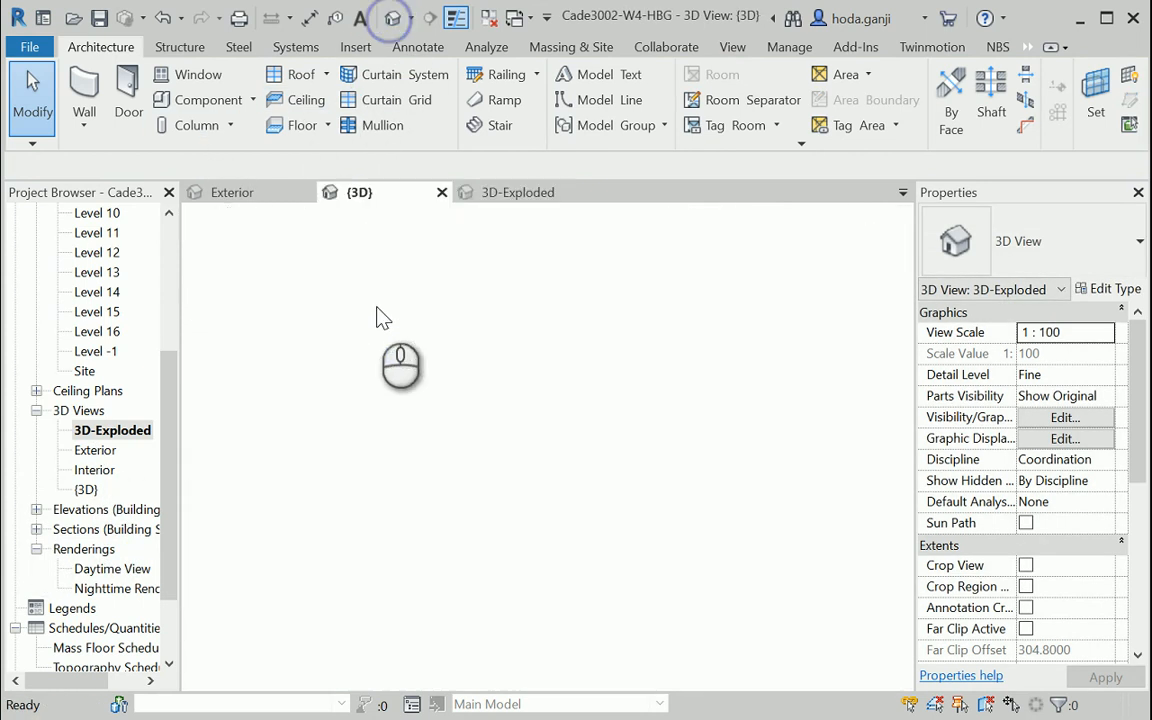
click(90, 489)
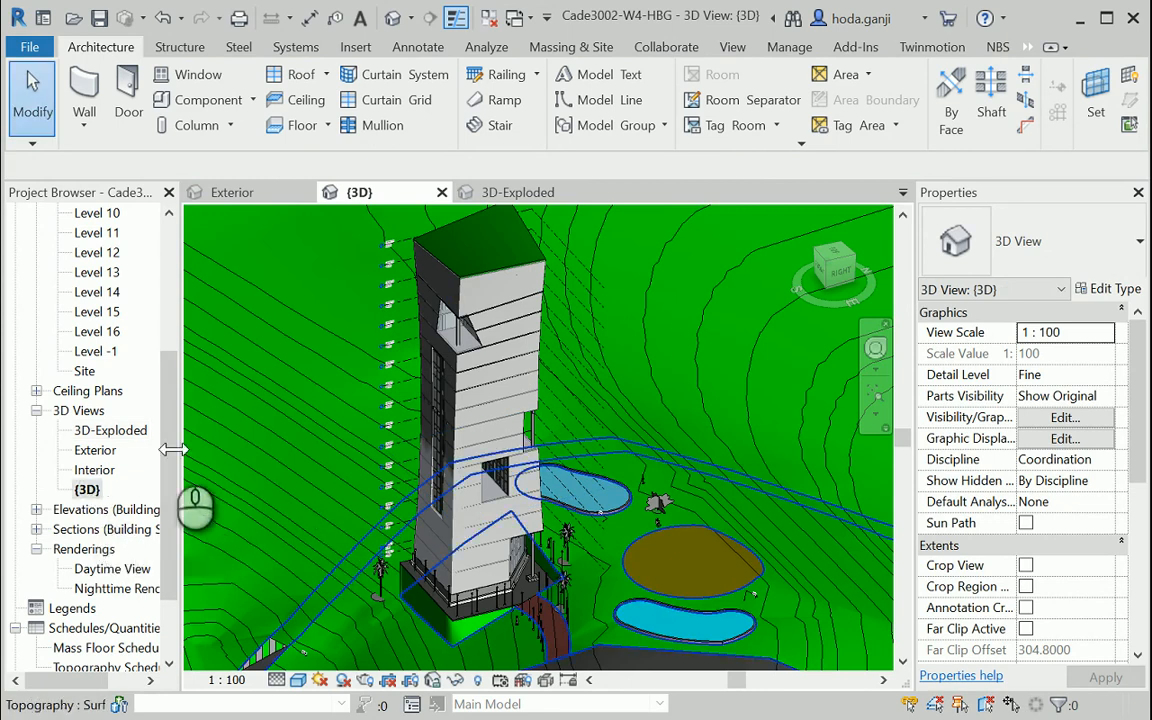
double_click(116, 430)
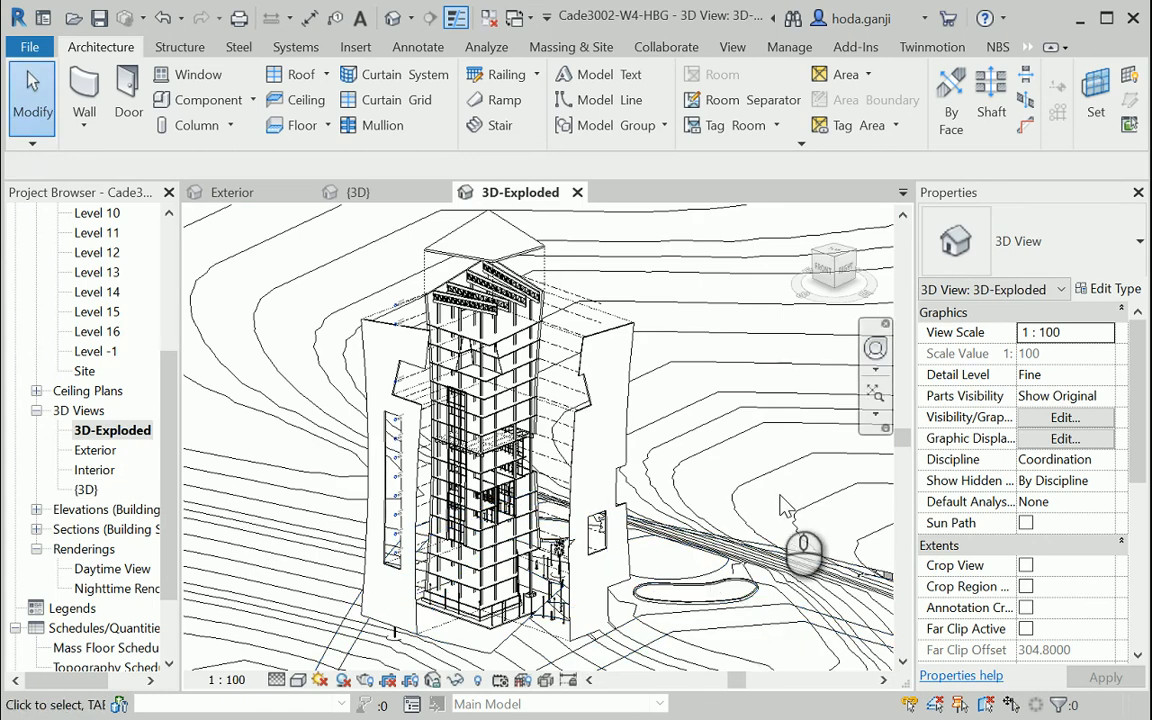
- Try Shaded with shadows on, then return the view to Hidden Line
click(298, 680)
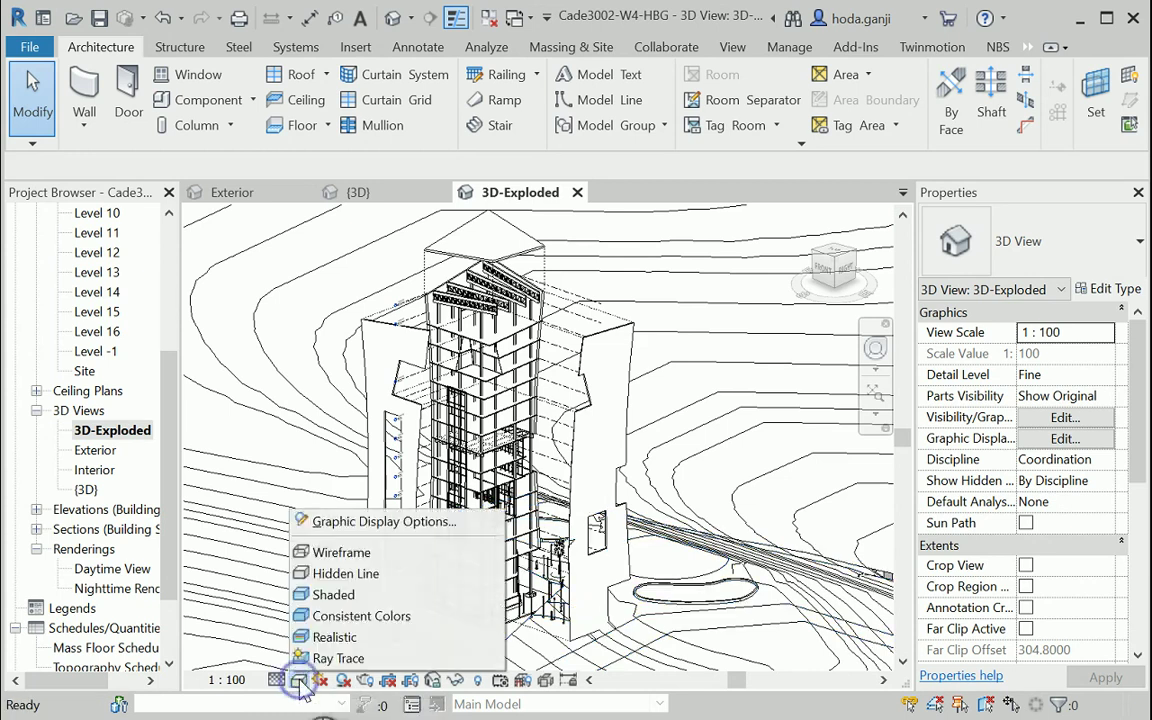
click(307, 600)
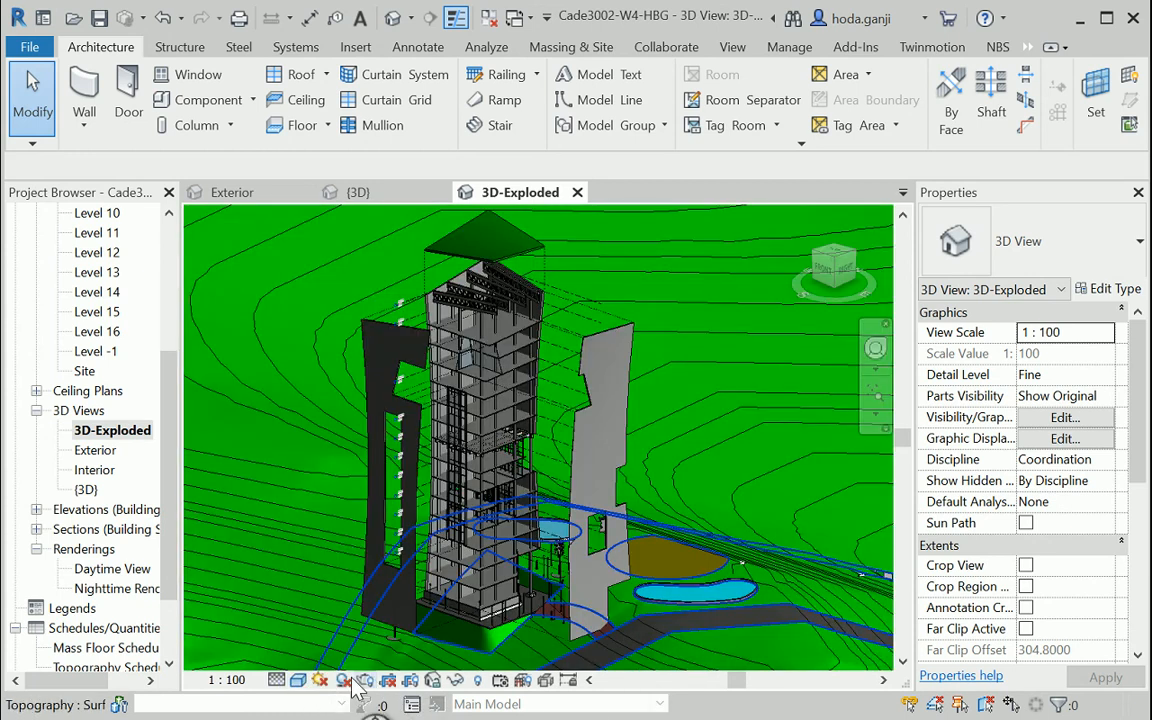
key(Escape)
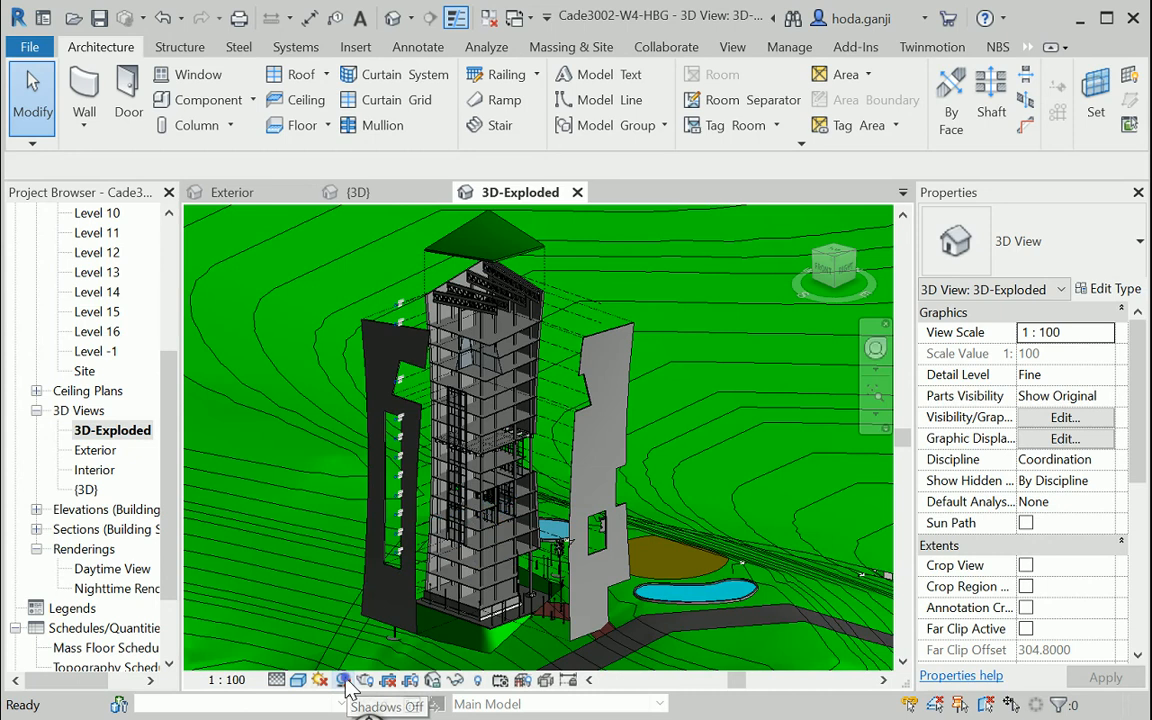
click(343, 680)
click(297, 680)
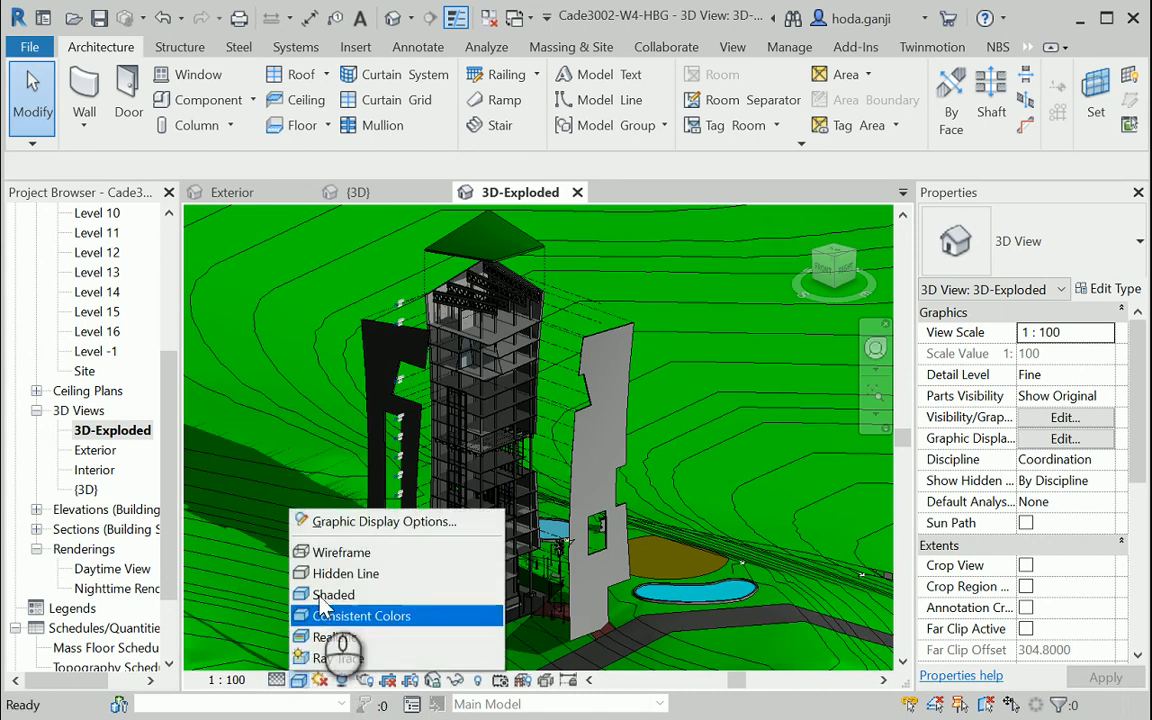
click(347, 571)
shift+middle_drag(731, 583, 733, 575)
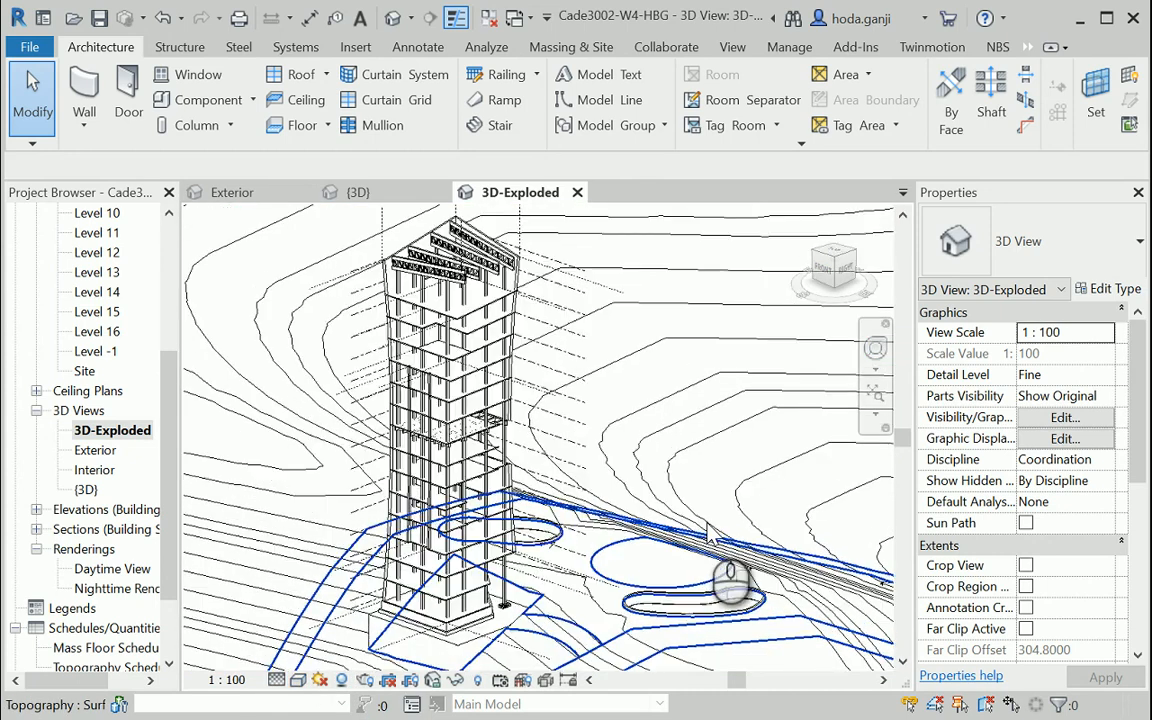